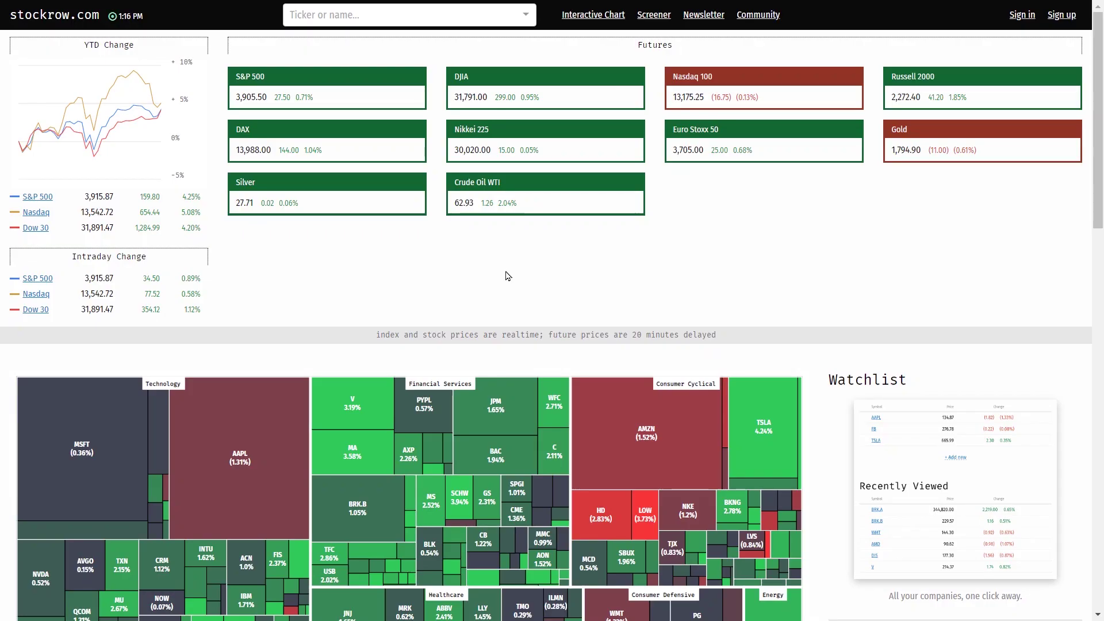
Search the stock site for INTC and open the Intel Corporation page
left_click(389, 12)
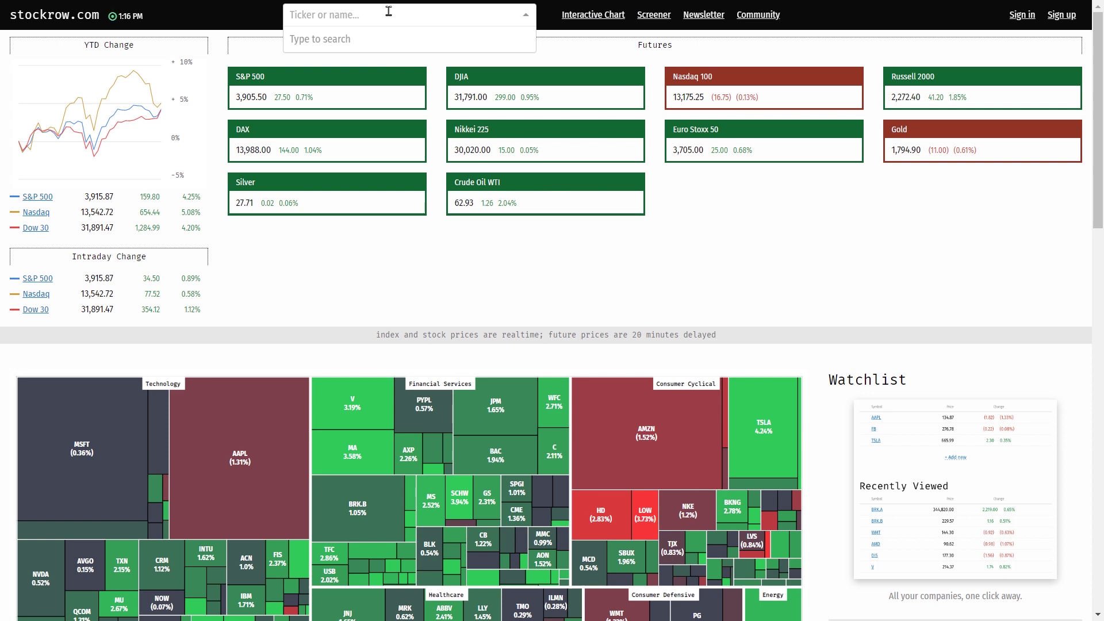
type("INTC")
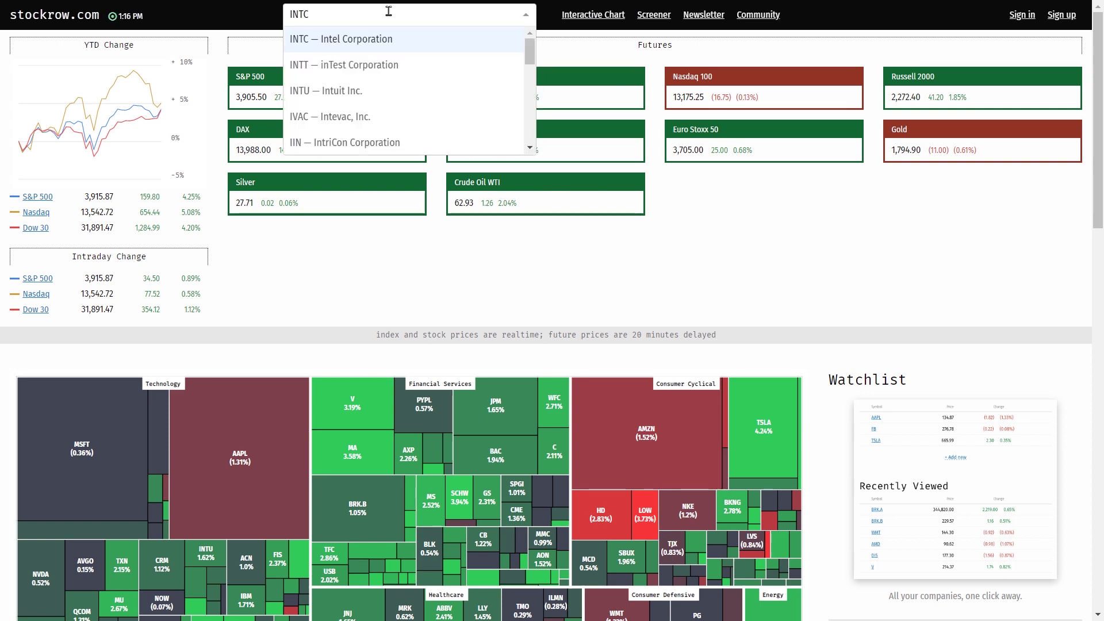
left_click(352, 40)
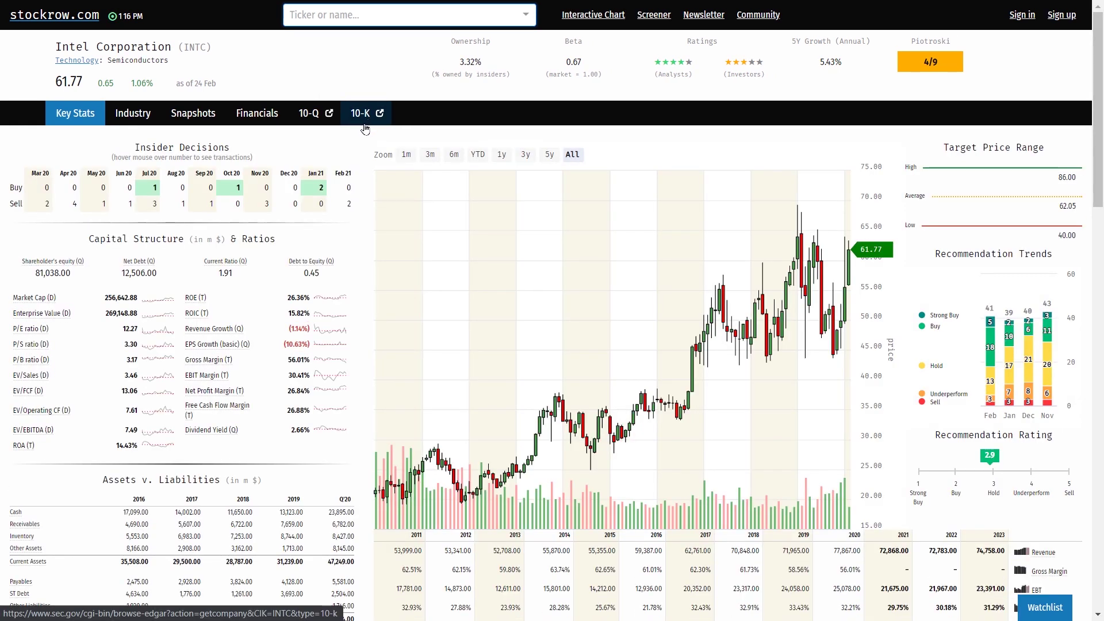
Look up the share count in Intel's key stats and enter 4090 for SHARES in the DCF calculator spreadsheet
scroll(525, 214, "down", 3)
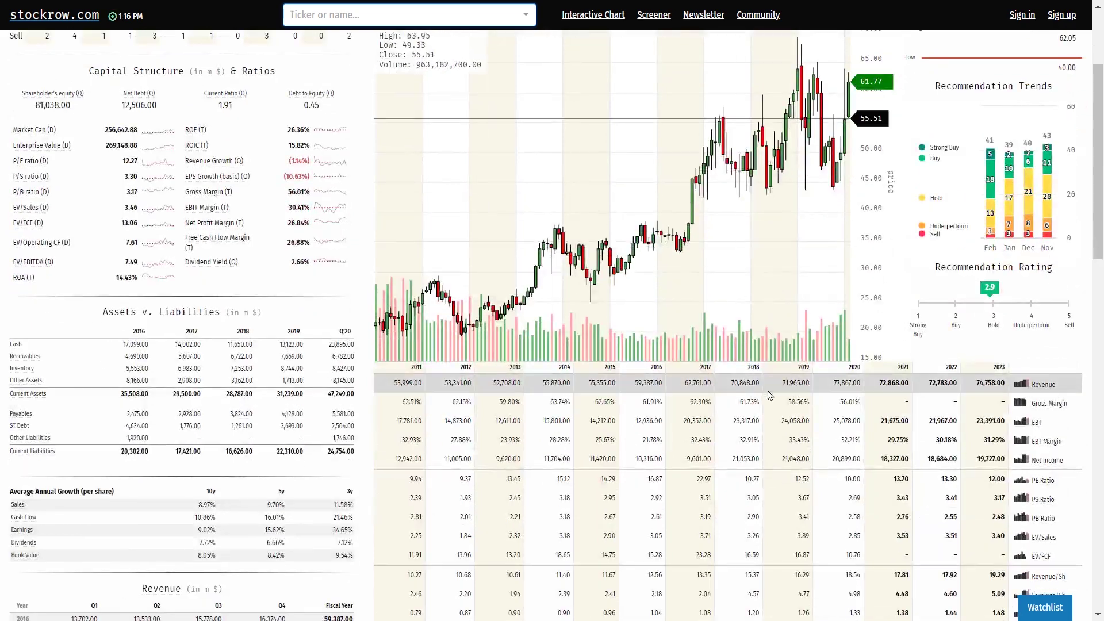
scroll(708, 356, "down", 1)
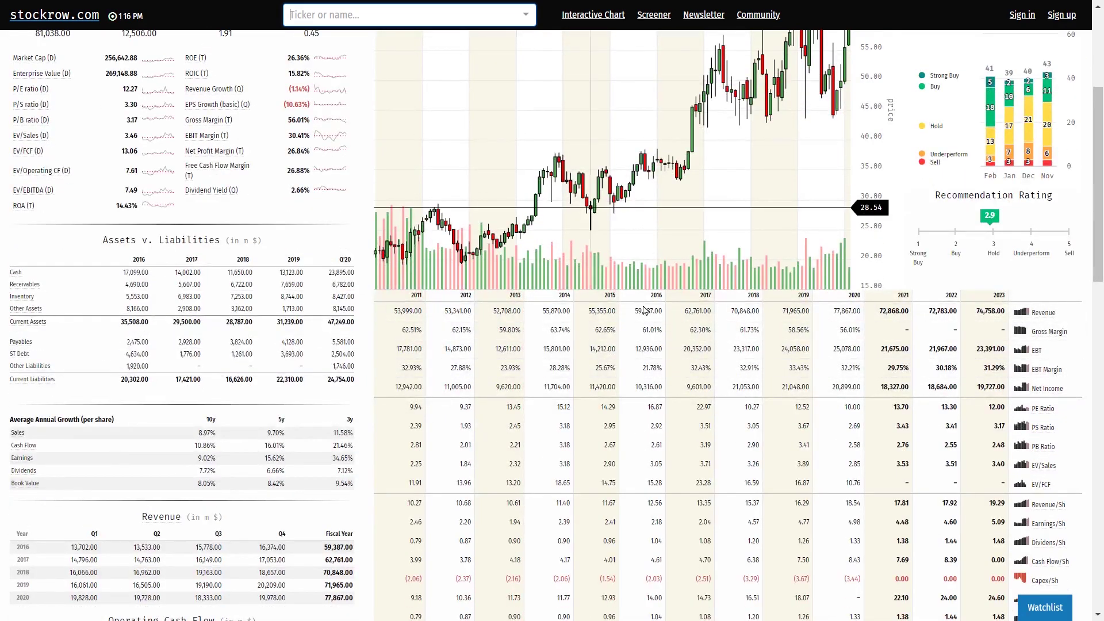
scroll(290, 290, "up", 4)
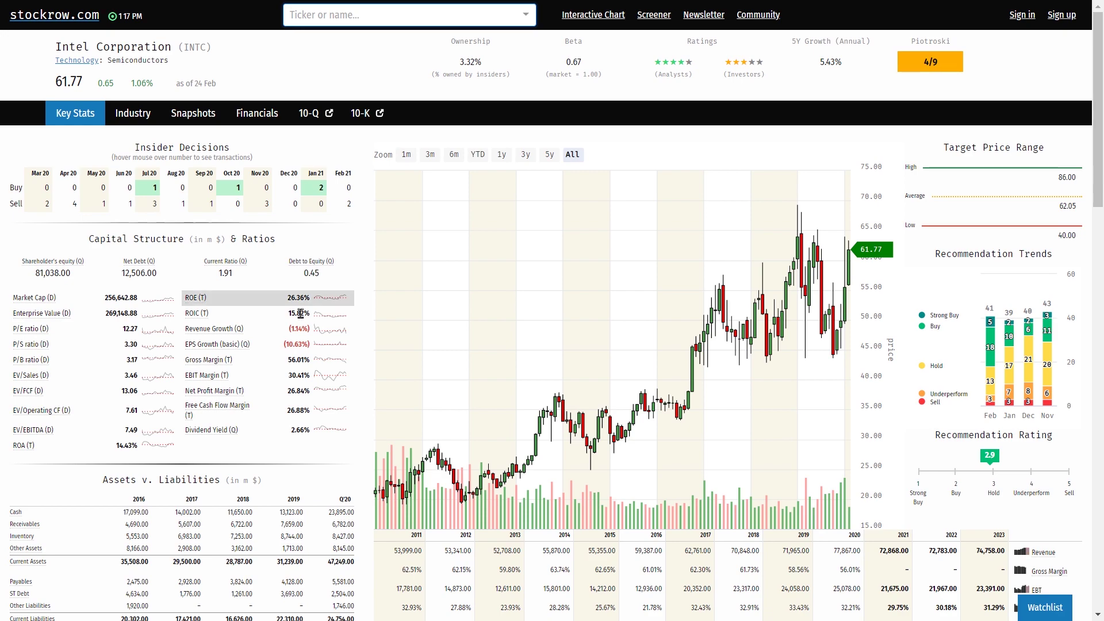
scroll(299, 305, "down", 1)
scroll(328, 301, "down", 4)
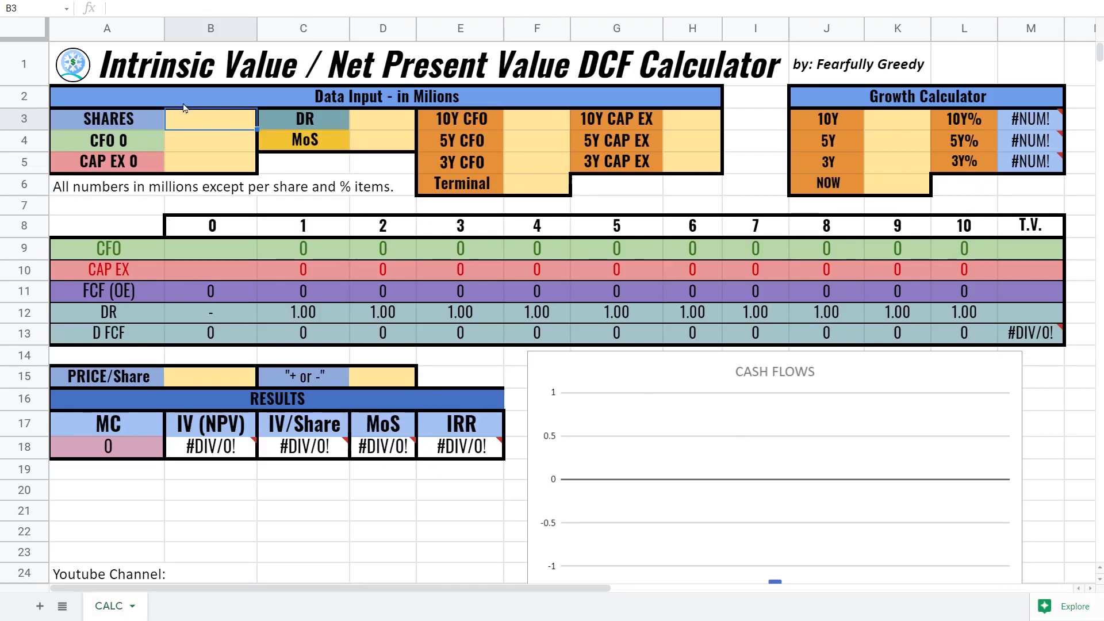
type("4090")
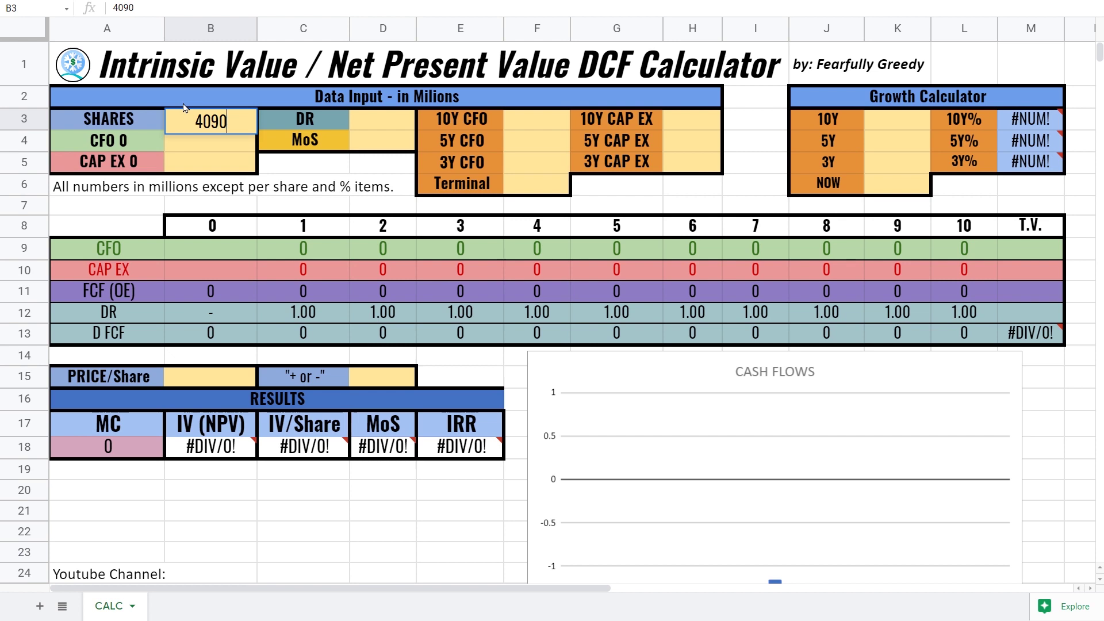
key("Return")
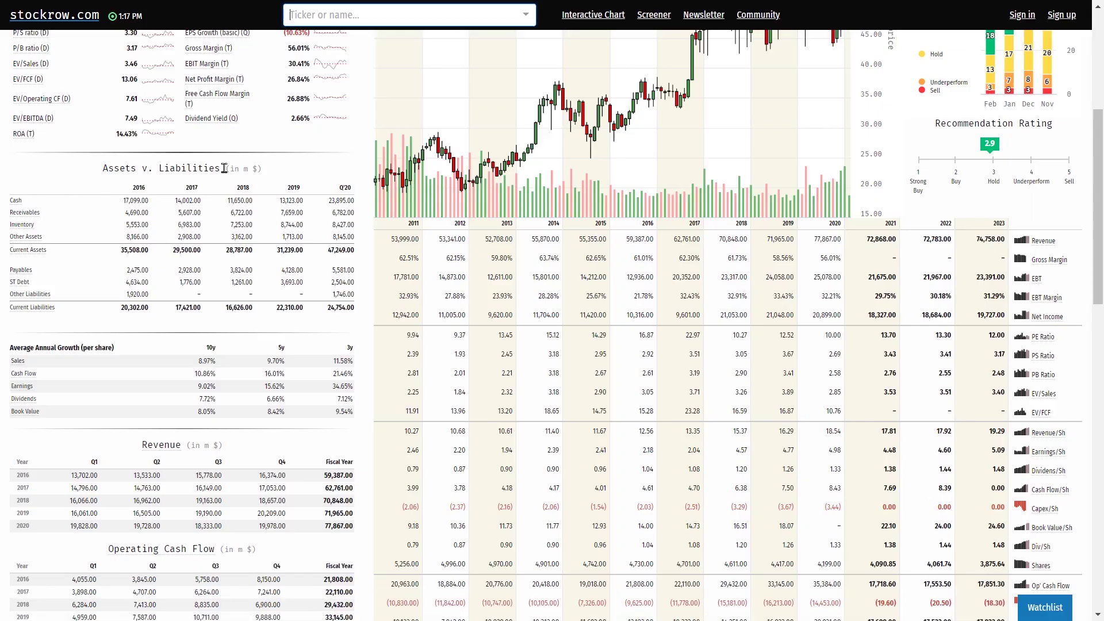
Open Intel's annual cash flow statement in the financials and bring up the description of Operating Cash Flow
scroll(225, 168, "up", 5)
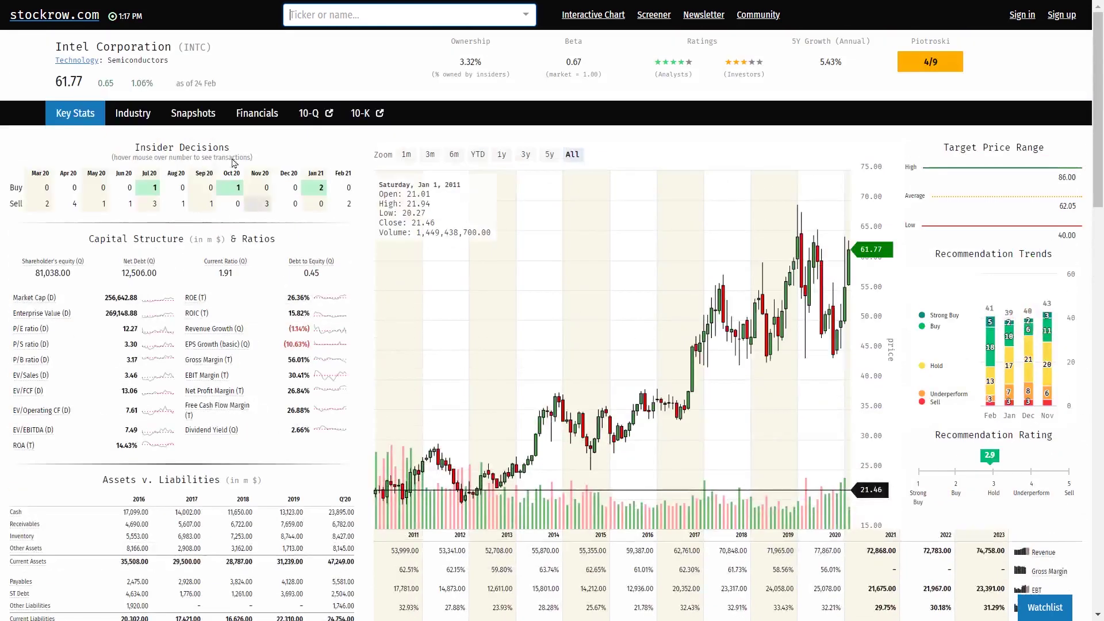
mouse_move(260, 117)
left_click(260, 188)
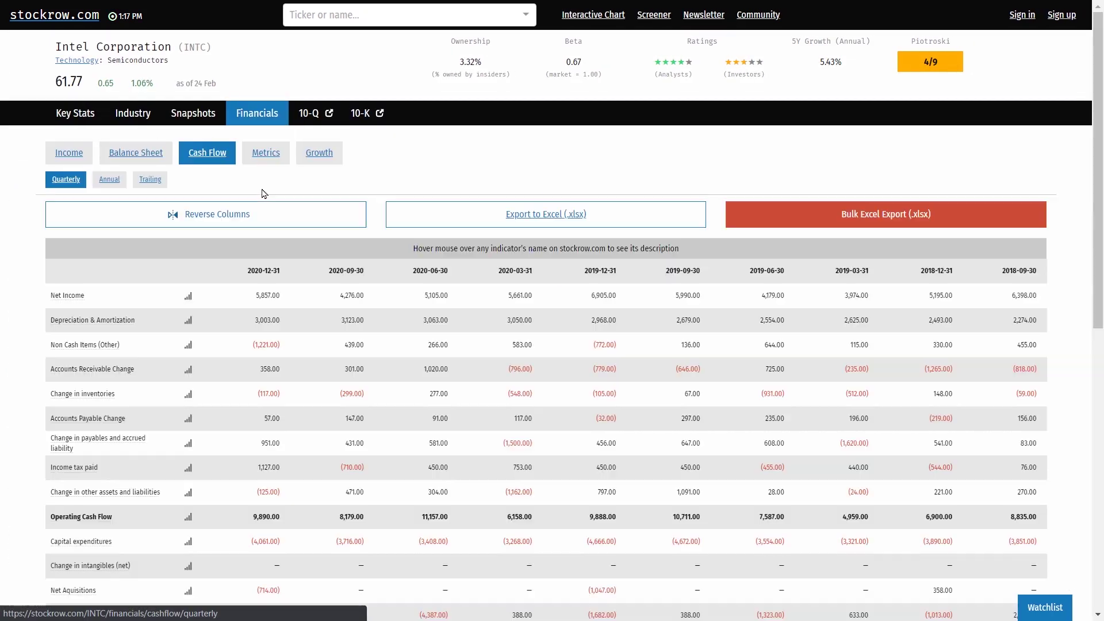
left_click(118, 182)
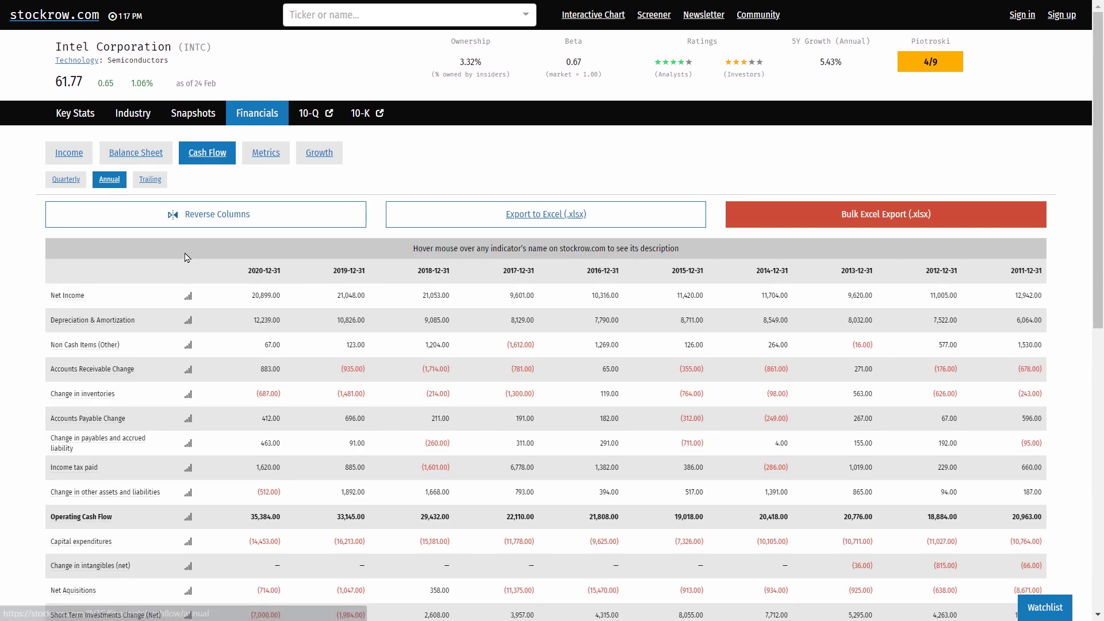
scroll(557, 325, "down", 1)
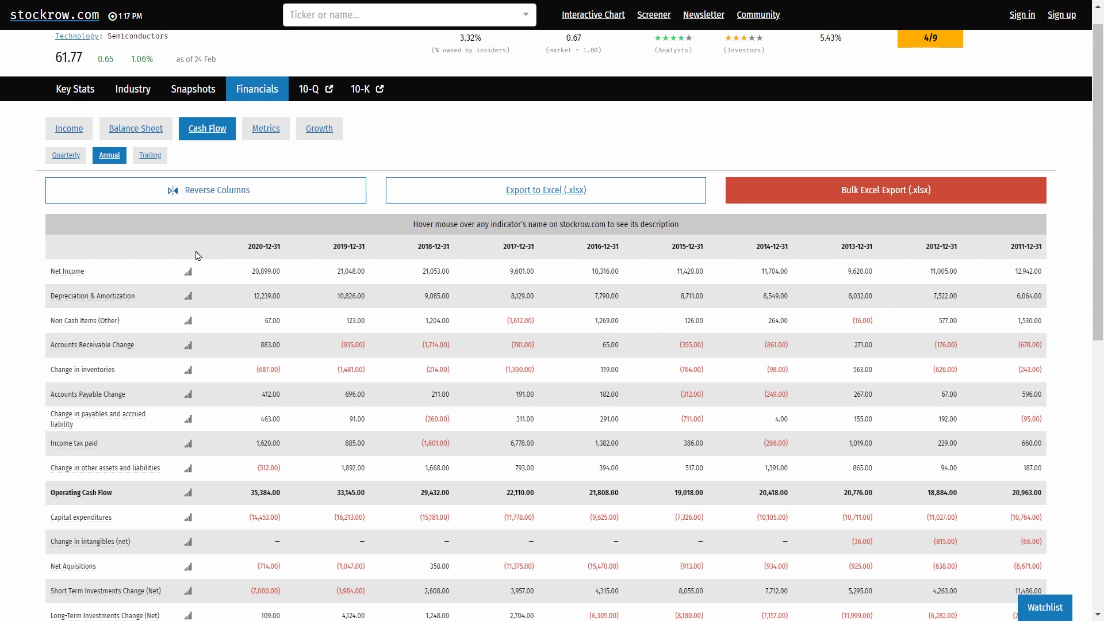
scroll(122, 280, "down", 2)
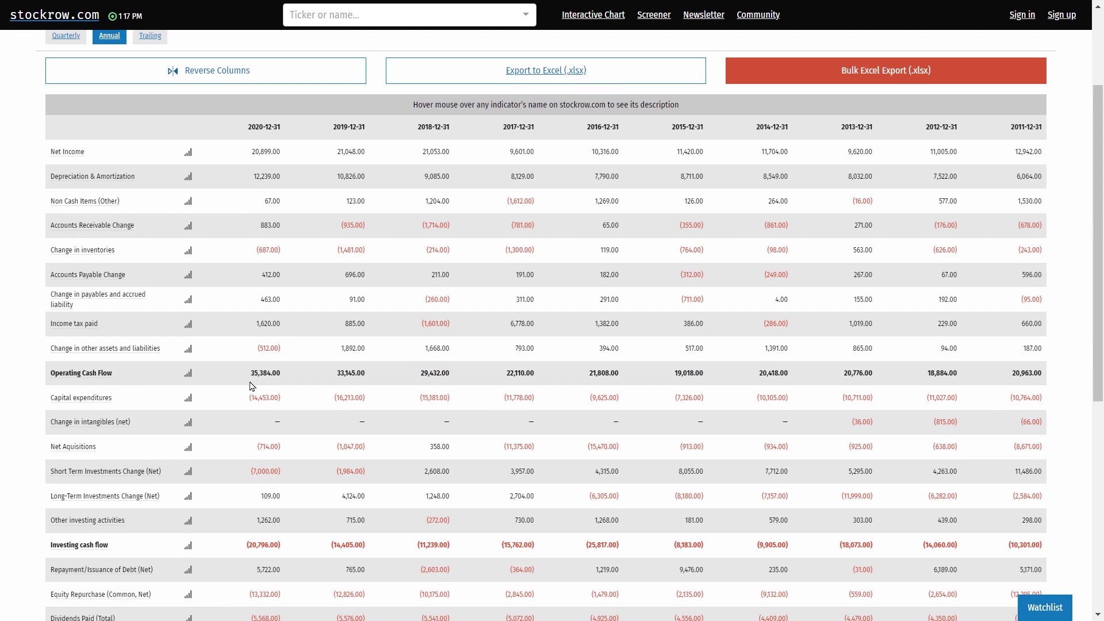
mouse_move(104, 381)
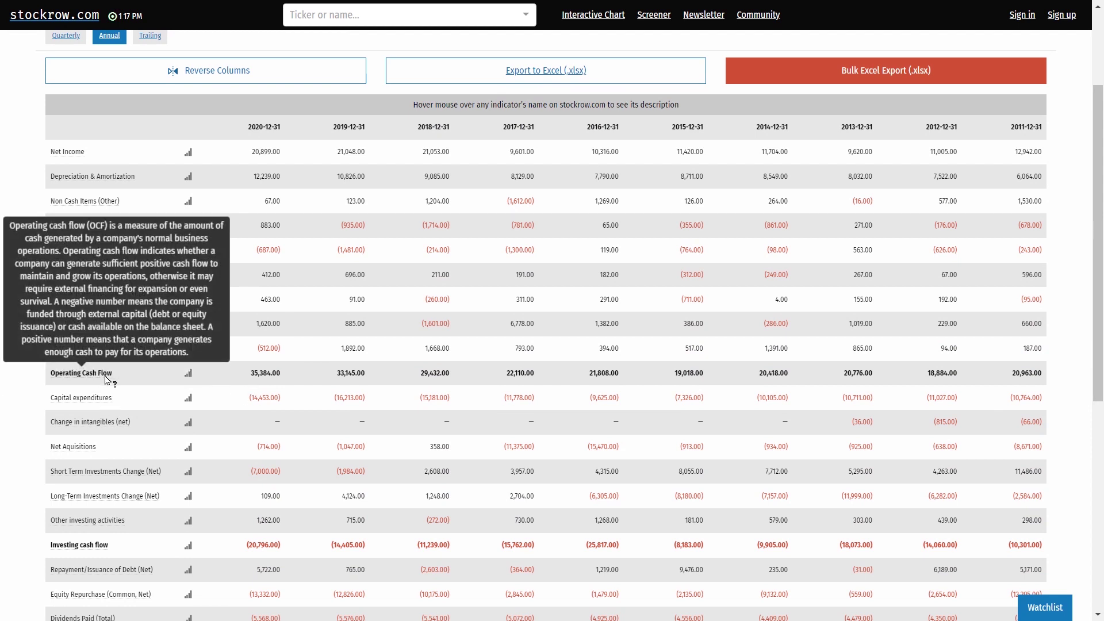
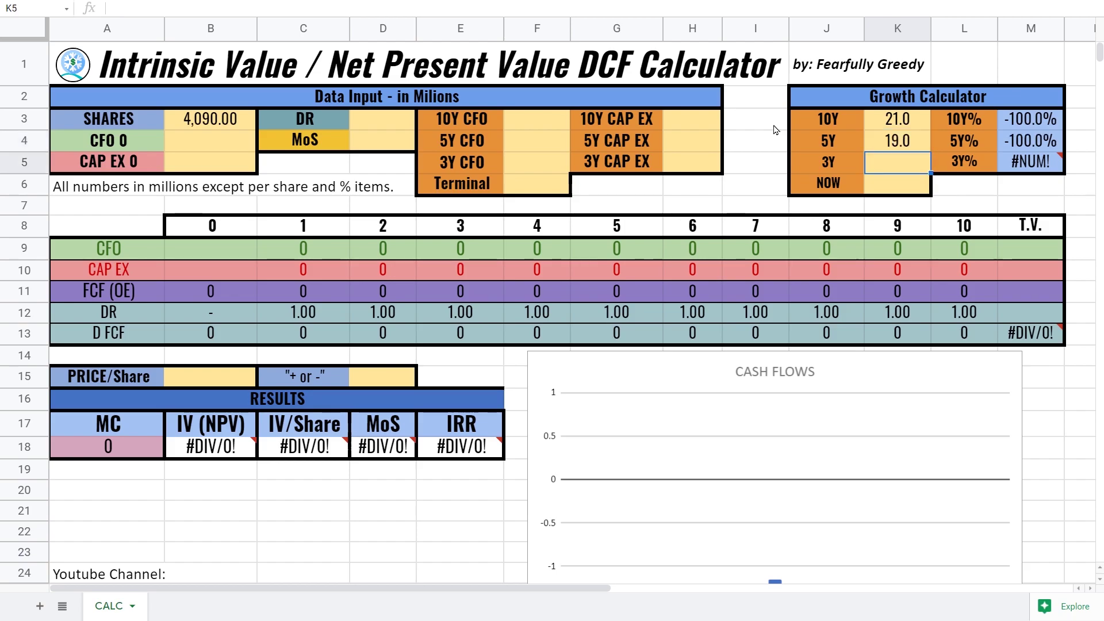
Fill in the Growth Calculator from Intel's operating cash flow, with 22 for 3Y and 35 for NOW
key("ctrl+Tab")
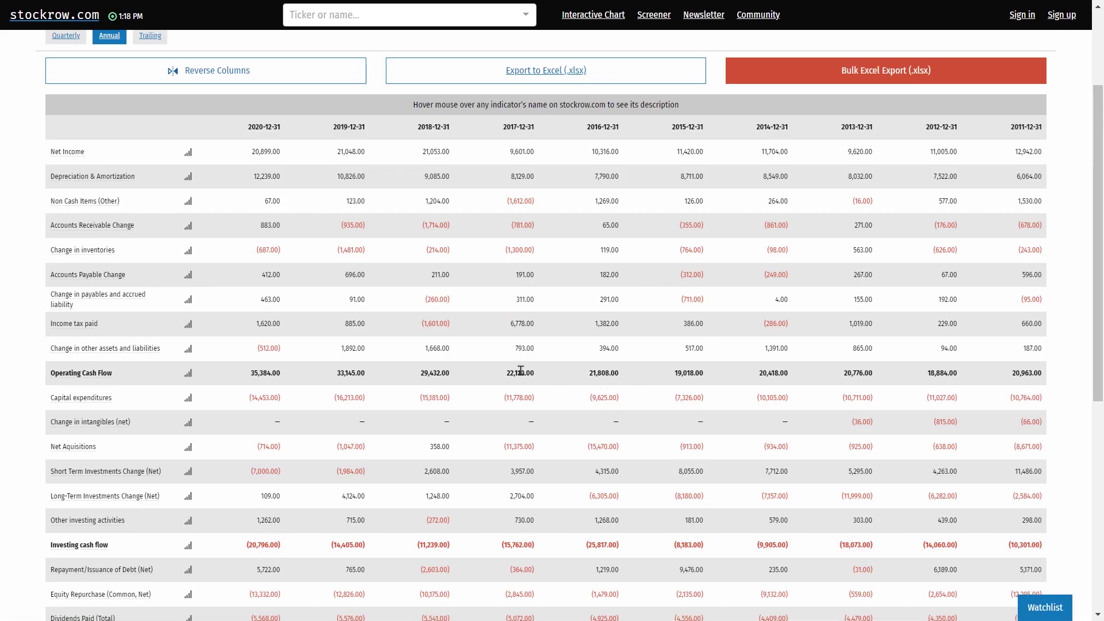
key("ctrl+Tab")
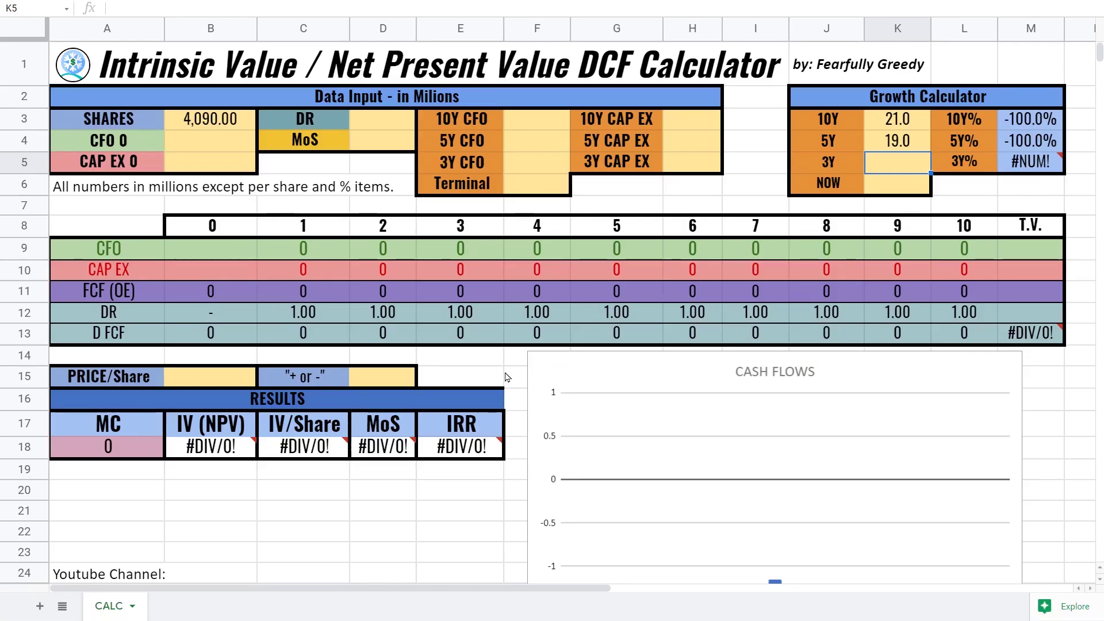
type("22")
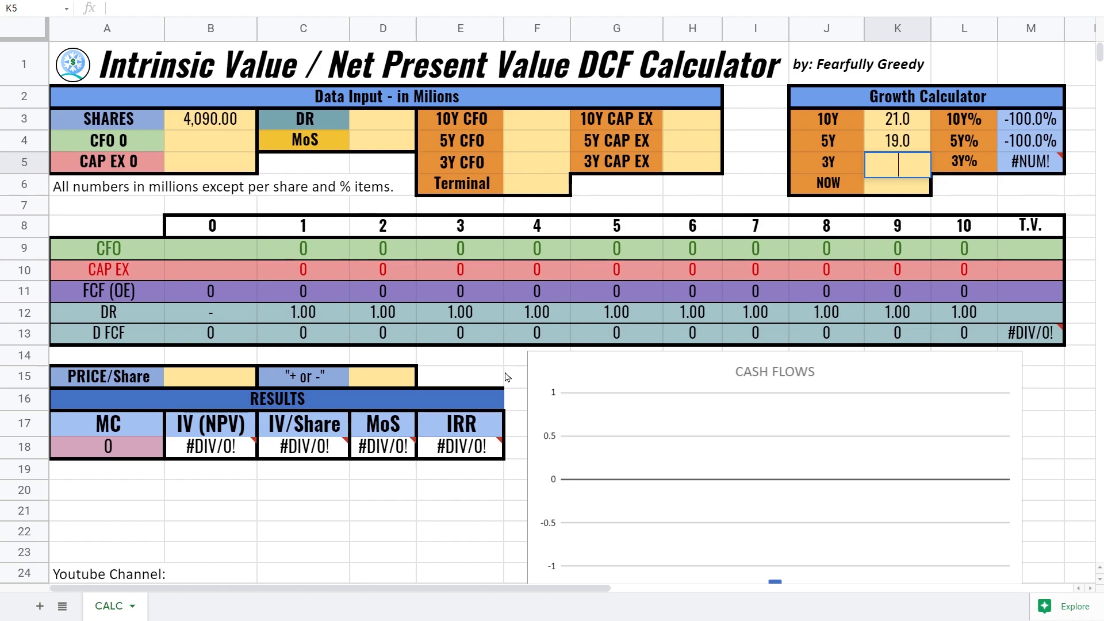
key("Return")
key("ctrl+Tab")
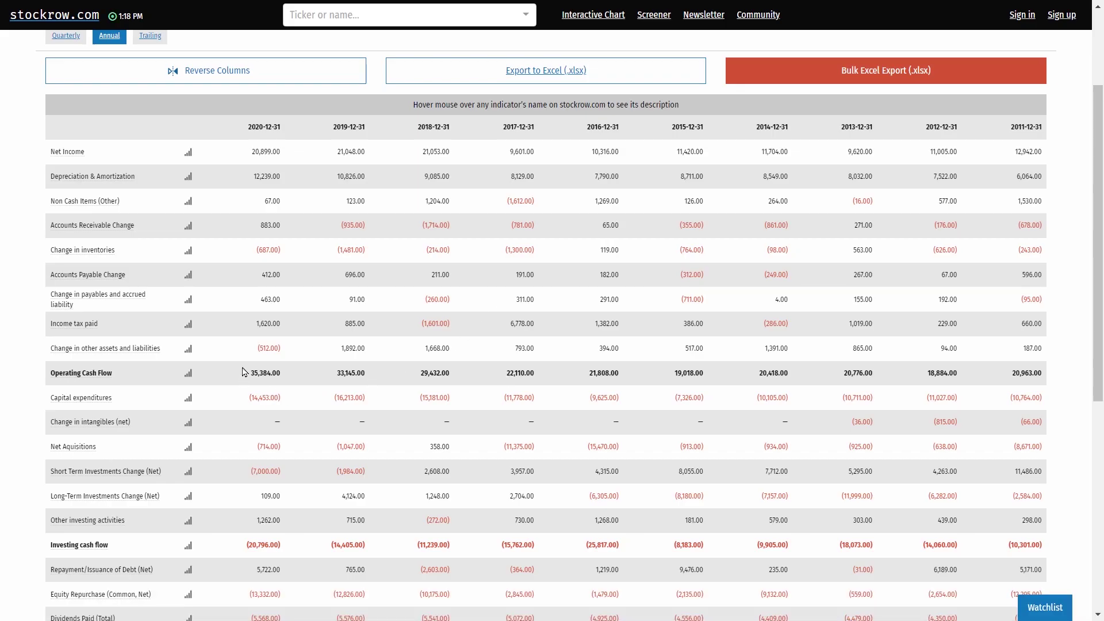
key("ctrl+Tab")
type("35")
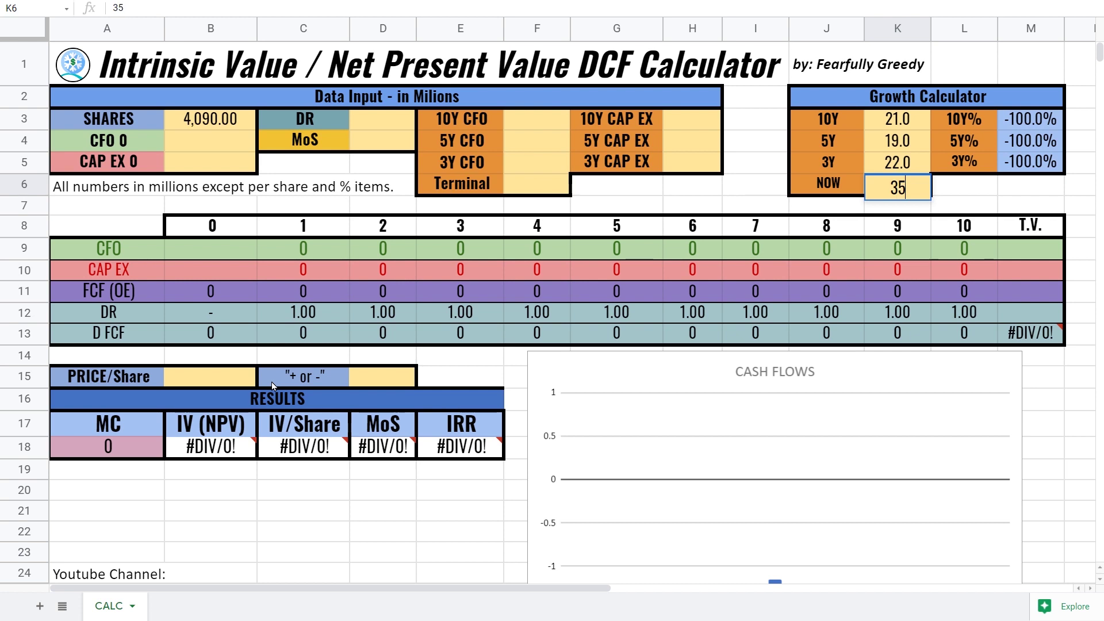
key("Return")
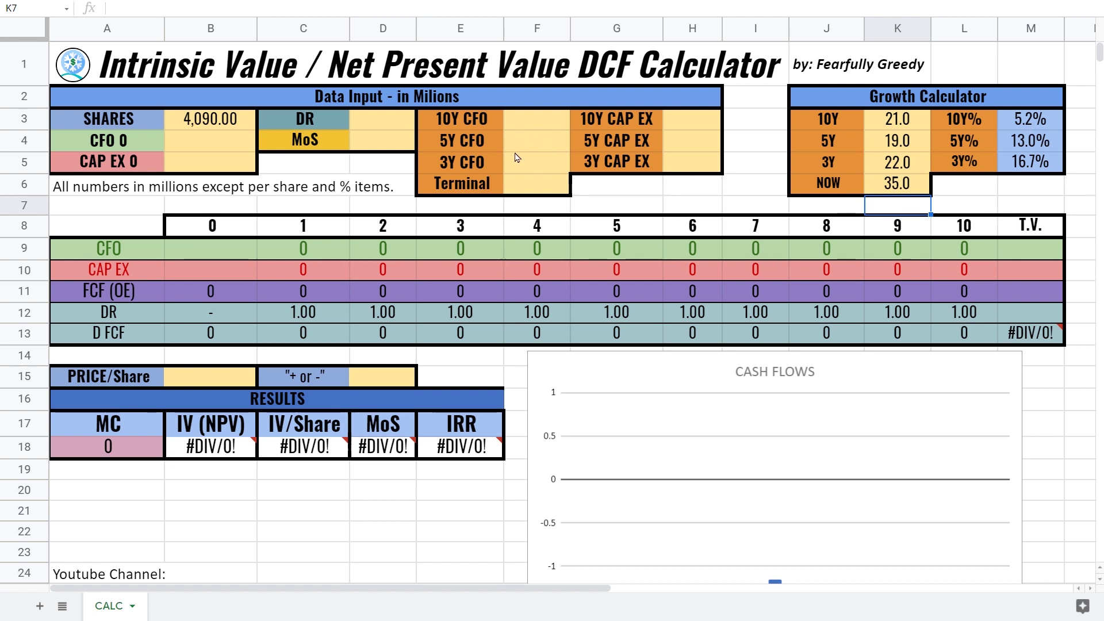
Set the 10Y CFO, 5Y CFO, 3Y CFO and Terminal growth rates to 2% each
left_click(525, 171)
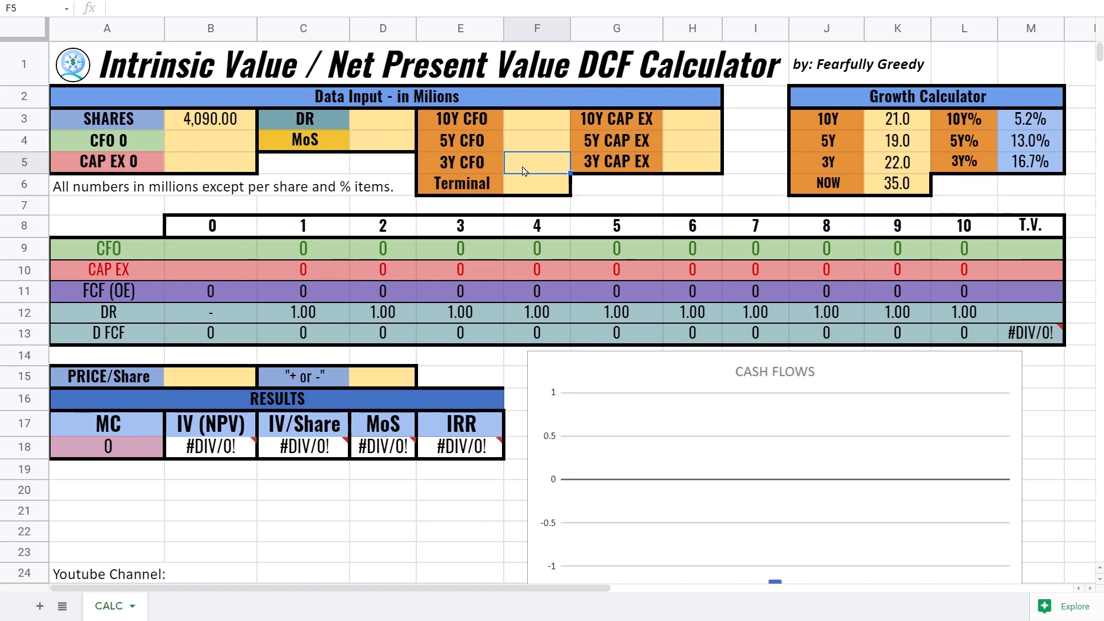
type("5")
key("BackSpace")
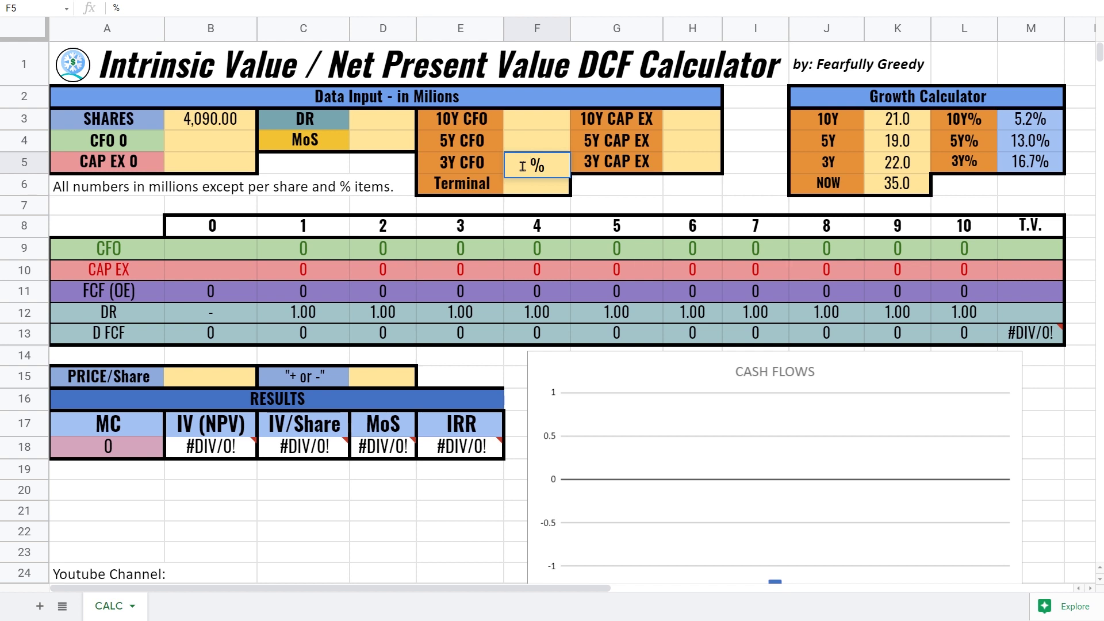
type("2")
key("Up")
type("2")
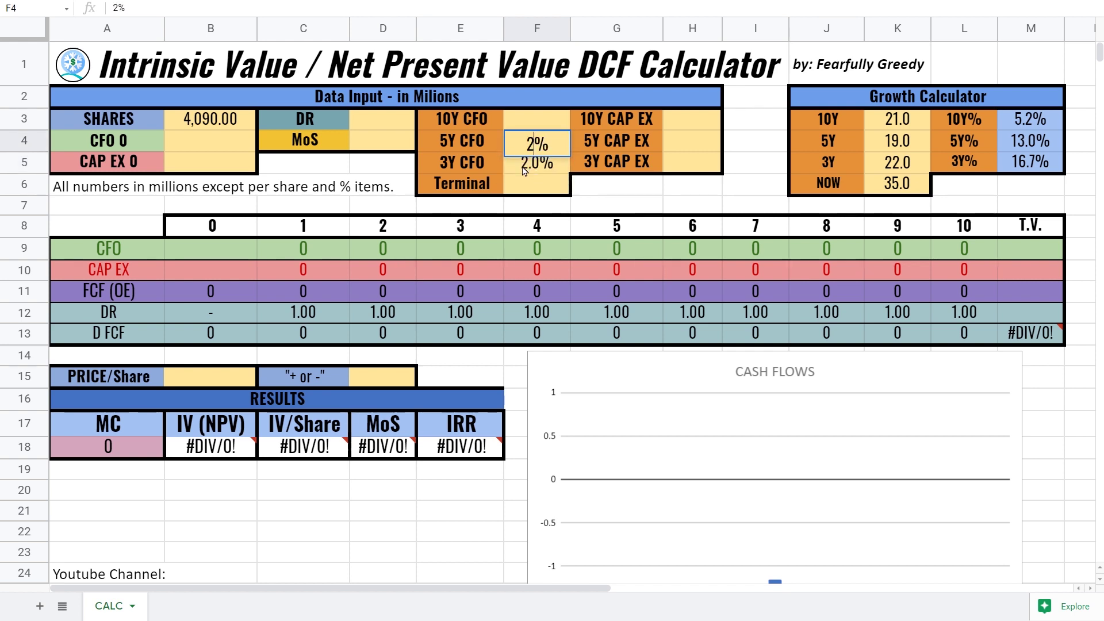
key("Up")
type("2")
key("Down")
type("2")
key("Down")
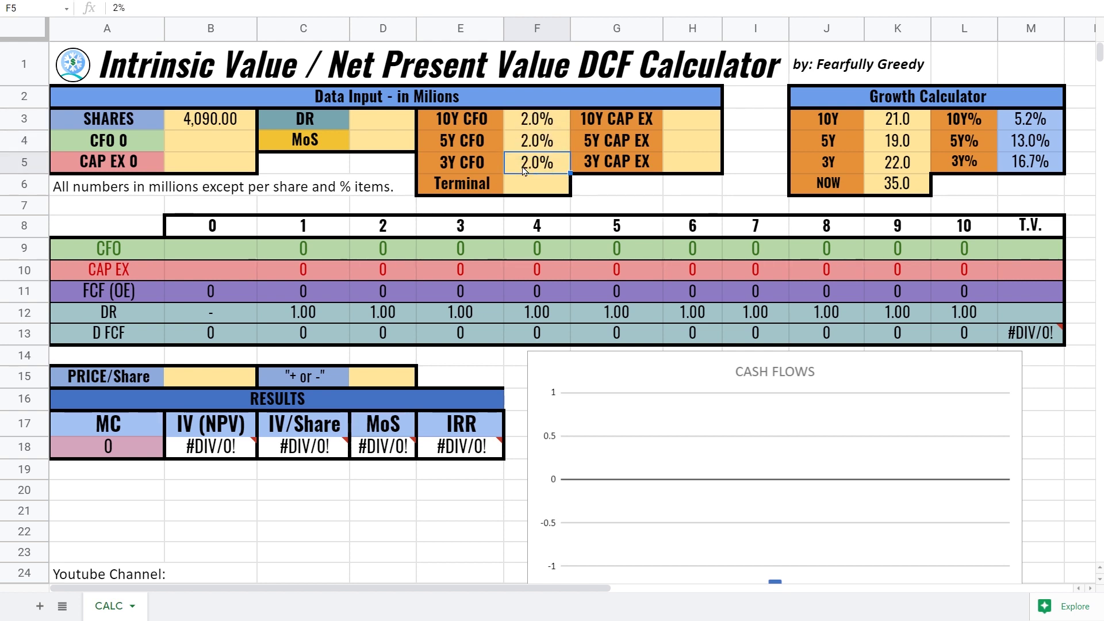
type("2")
key("Down")
type("2")
key("Return")
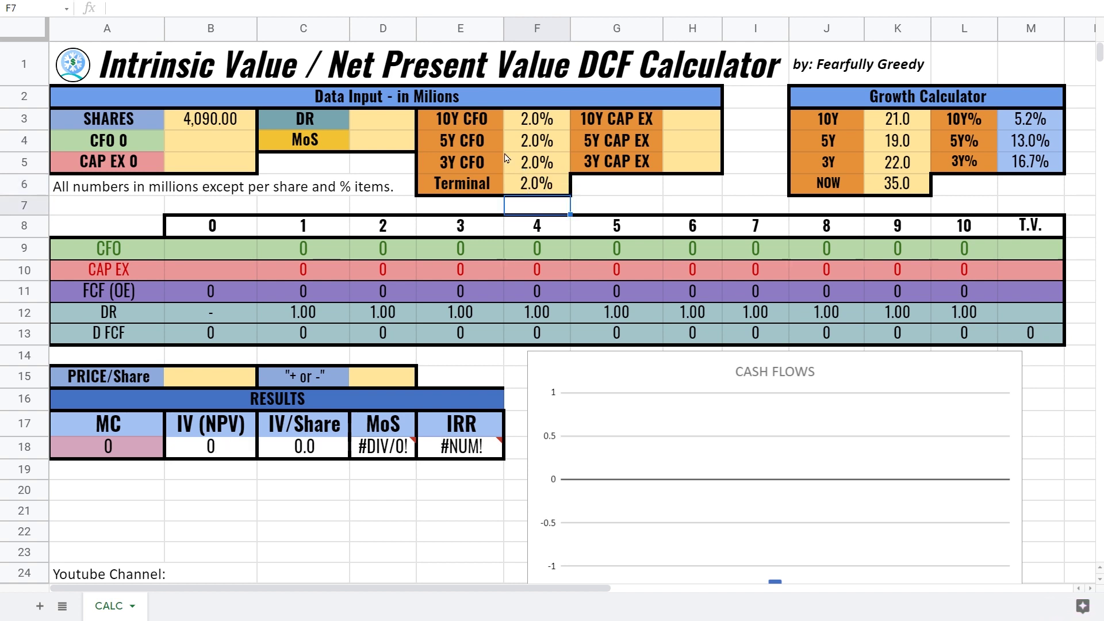
Recheck Intel's operating cash flow on the stock site and enter 30000 for CFO 0 in the calculator
left_click(624, 194)
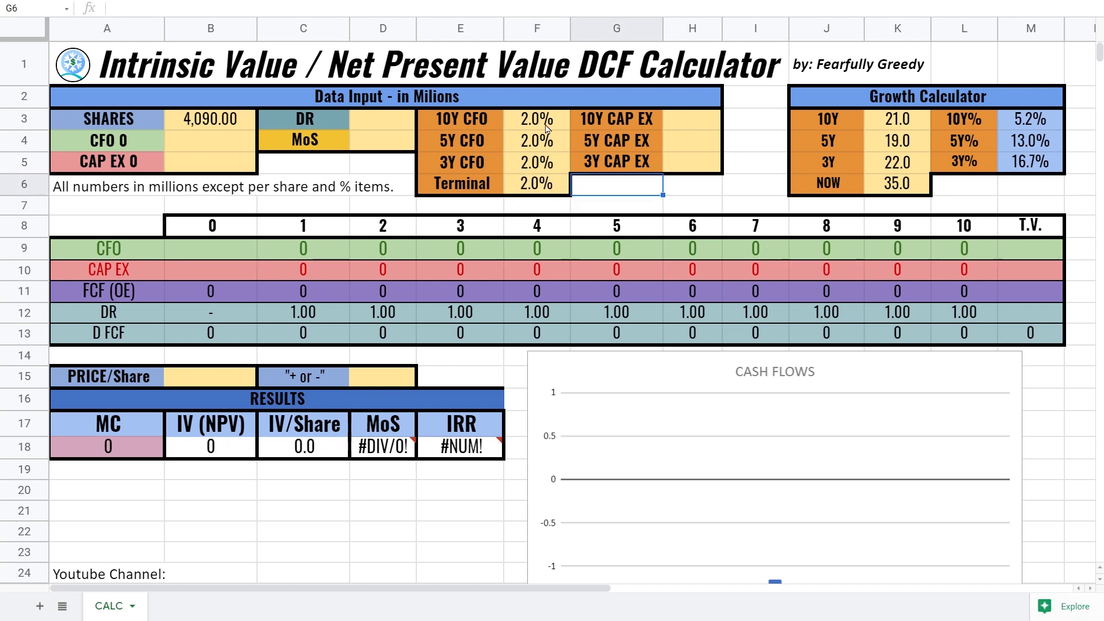
left_click_drag(546, 126, 557, 197)
left_click(637, 188)
left_click(225, 143)
key("alt+Tab")
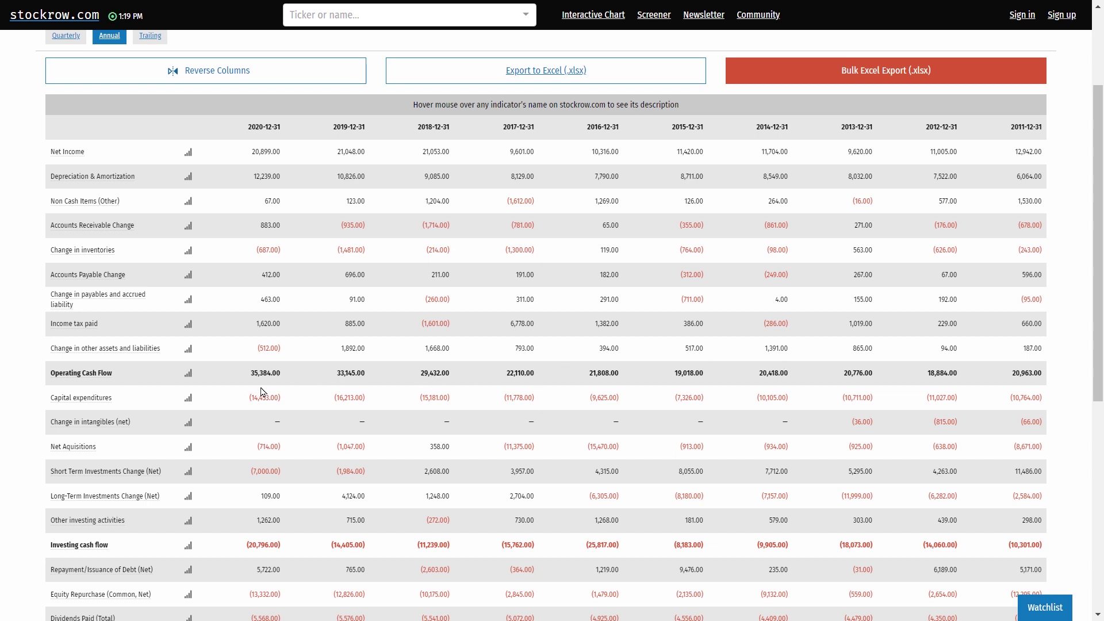
key("ctrl+Tab")
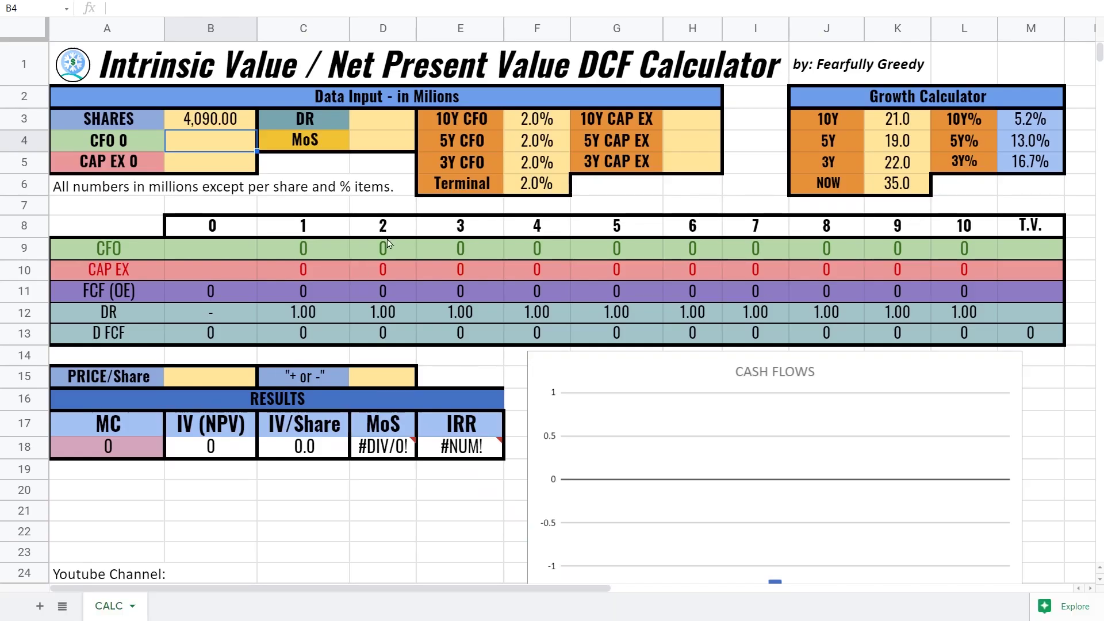
type("30000")
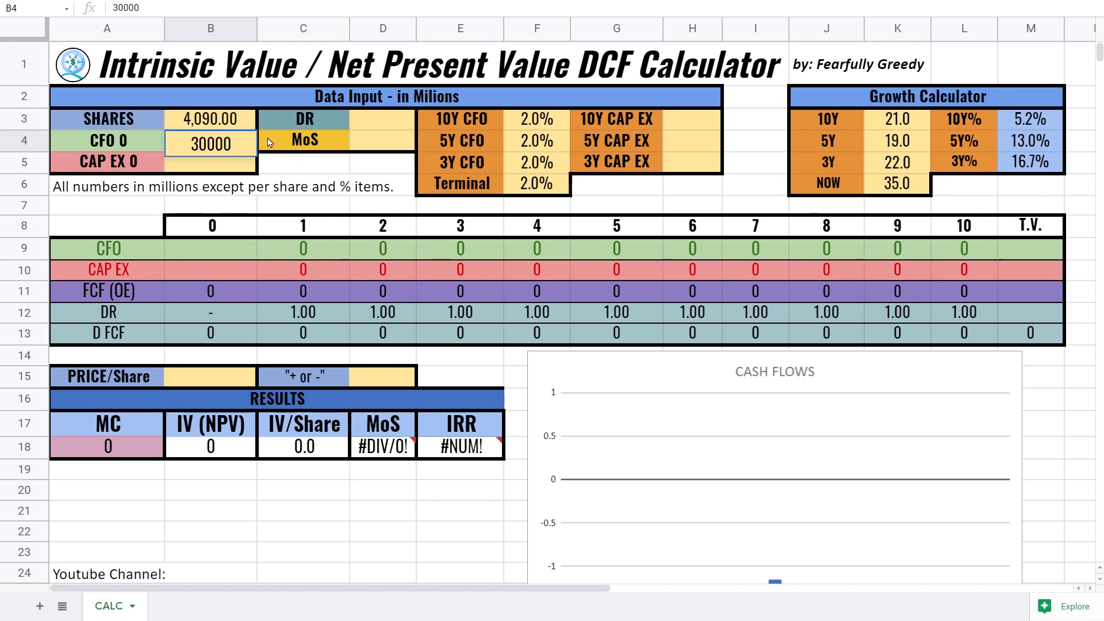
key("Return")
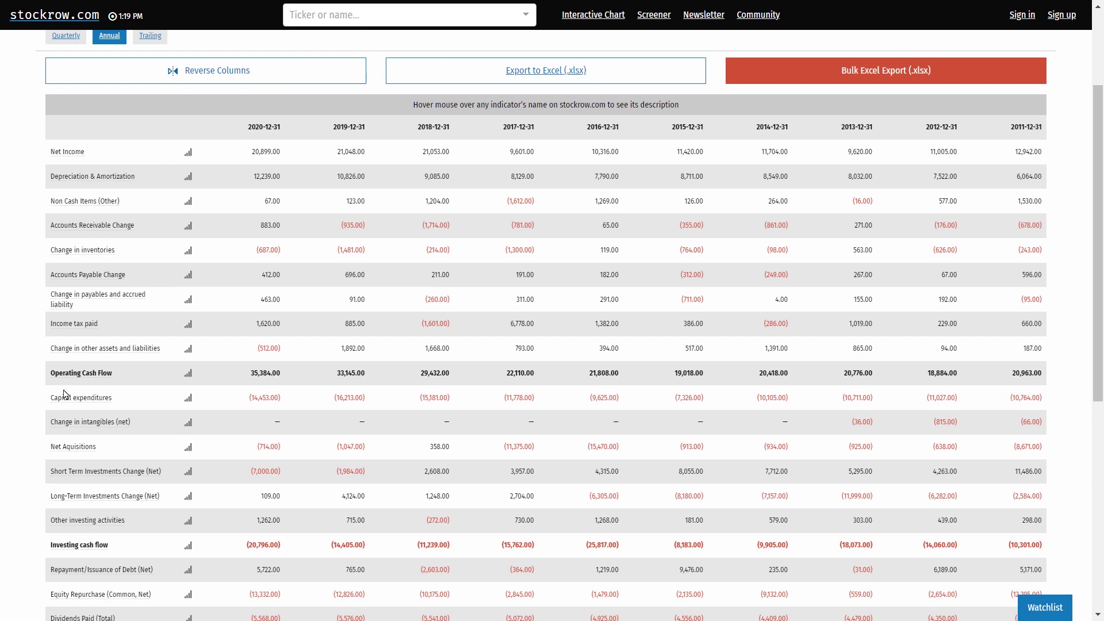
Using Intel's annual capital expenditures on stockrow.com, set the Growth Calculator's 10Y value to 10 and 5Y to 7
mouse_move(70, 402)
key("ctrl+Tab")
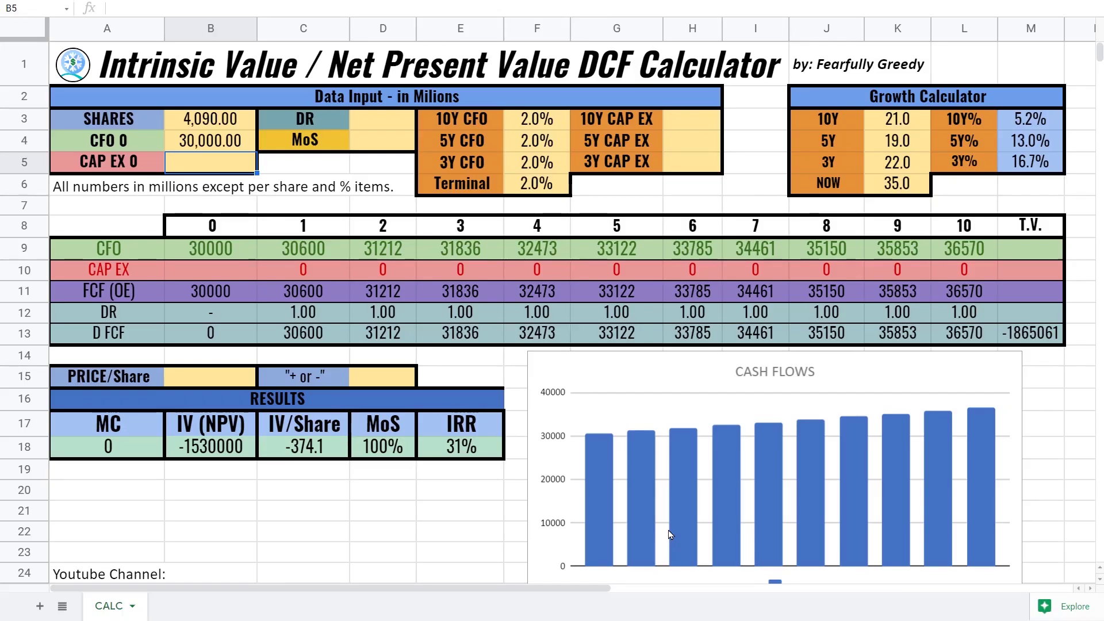
key("ctrl+shift+Tab")
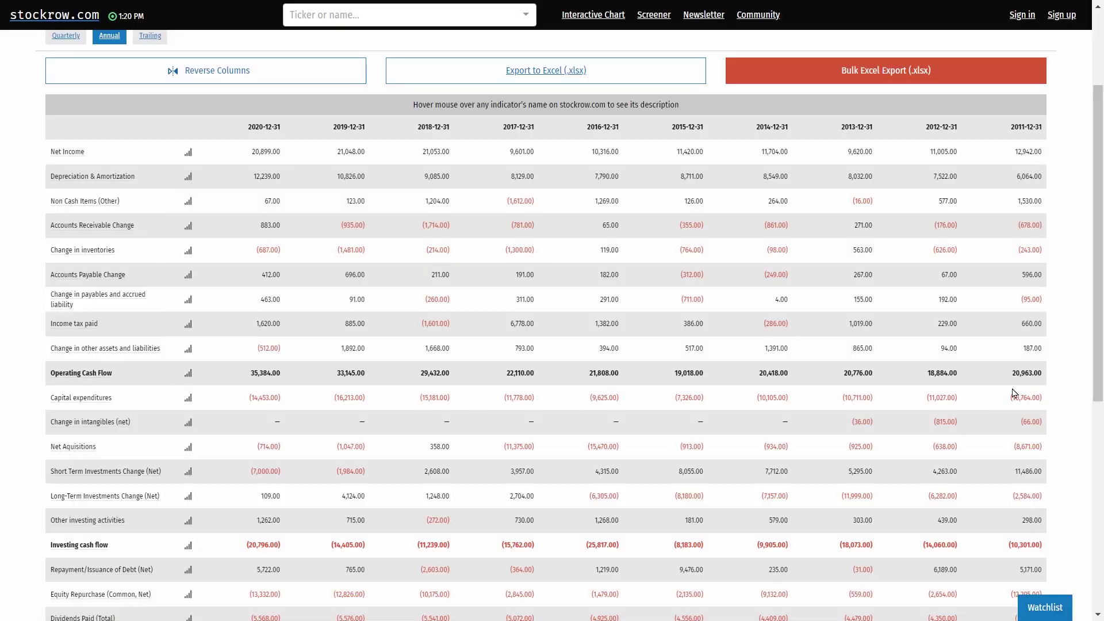
key("ctrl+Tab")
left_click(906, 118)
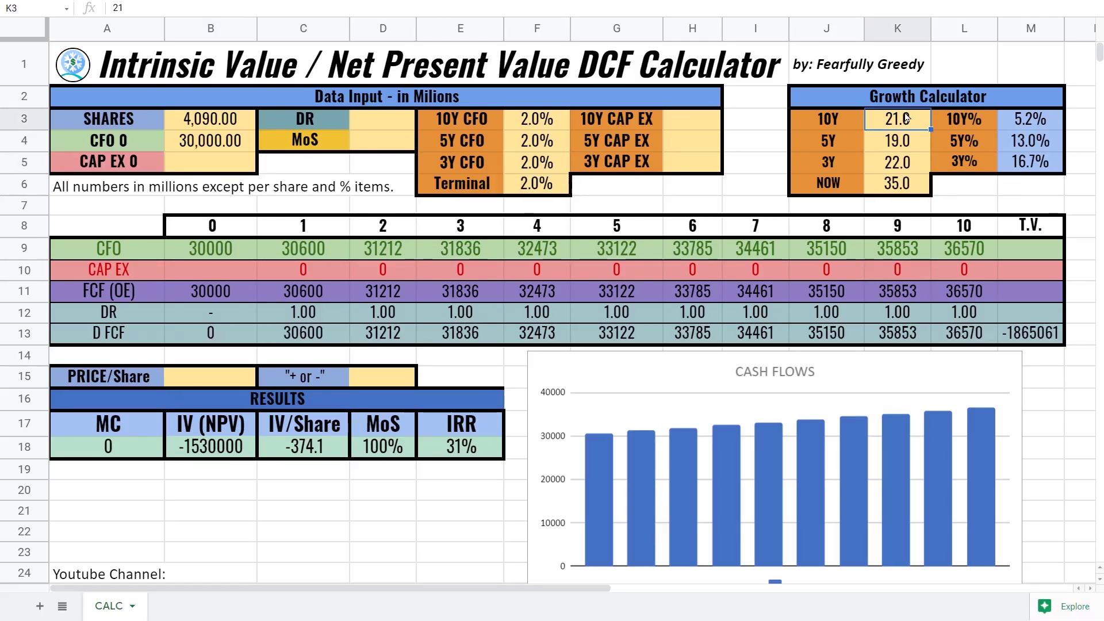
type("10")
key("Return")
key("ctrl+shift+Tab")
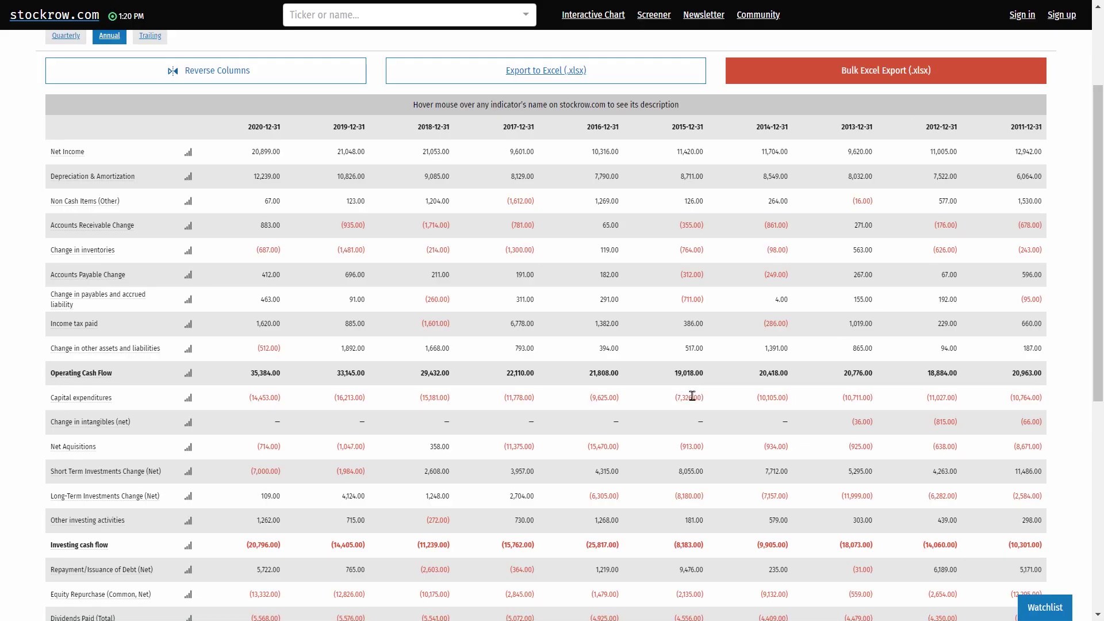
key("ctrl+Tab")
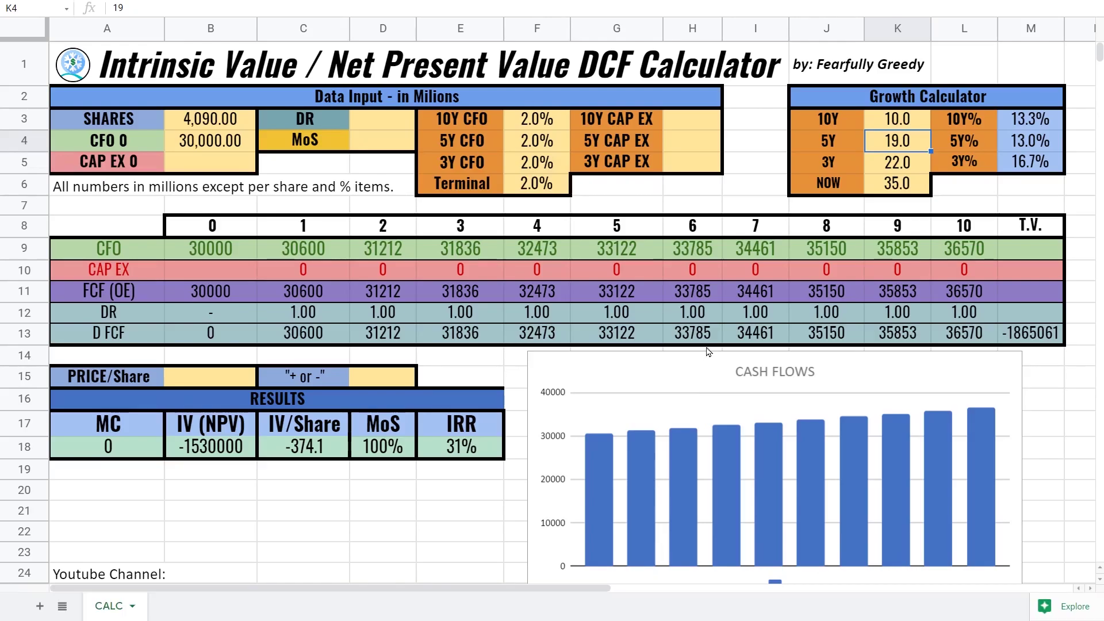
type("7")
key("Return")
Check the more recent capital expenditures on stockrow.com and set the Growth Calculator's 3Y value to 12 and NOW to 14
key("ctrl+shift+Tab")
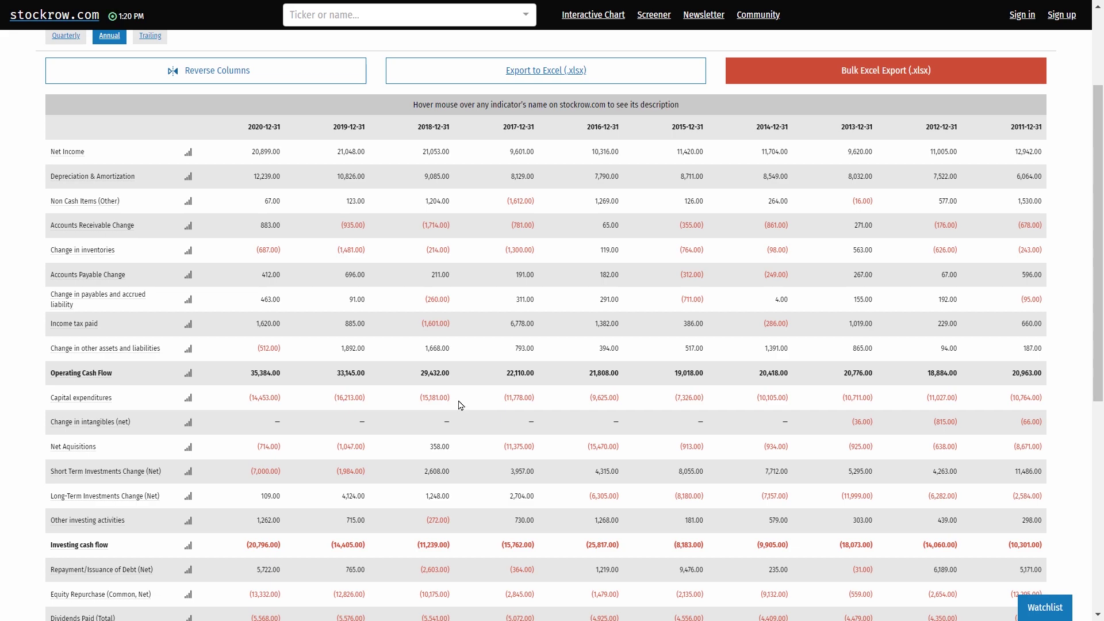
key("ctrl+Tab")
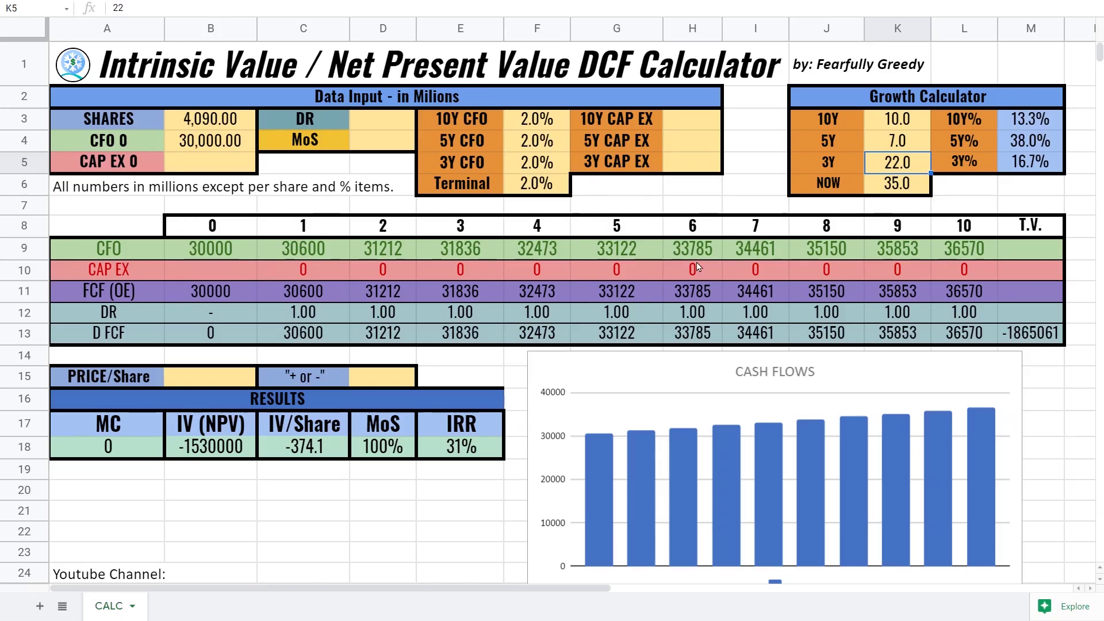
type("12")
key("Return")
key("ctrl+Tab")
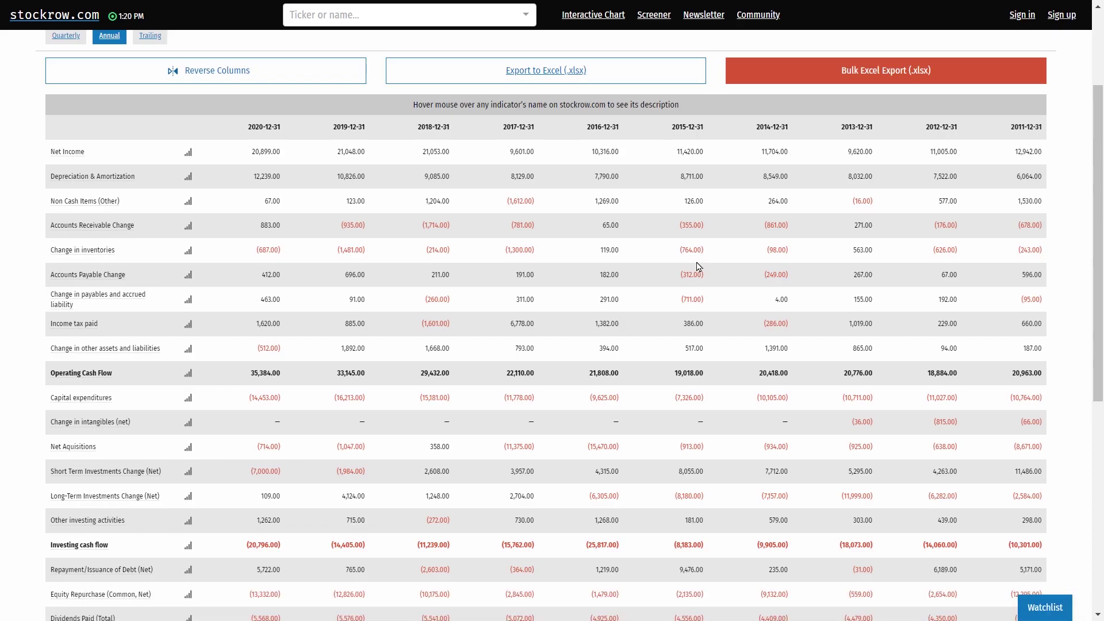
key("ctrl+Tab")
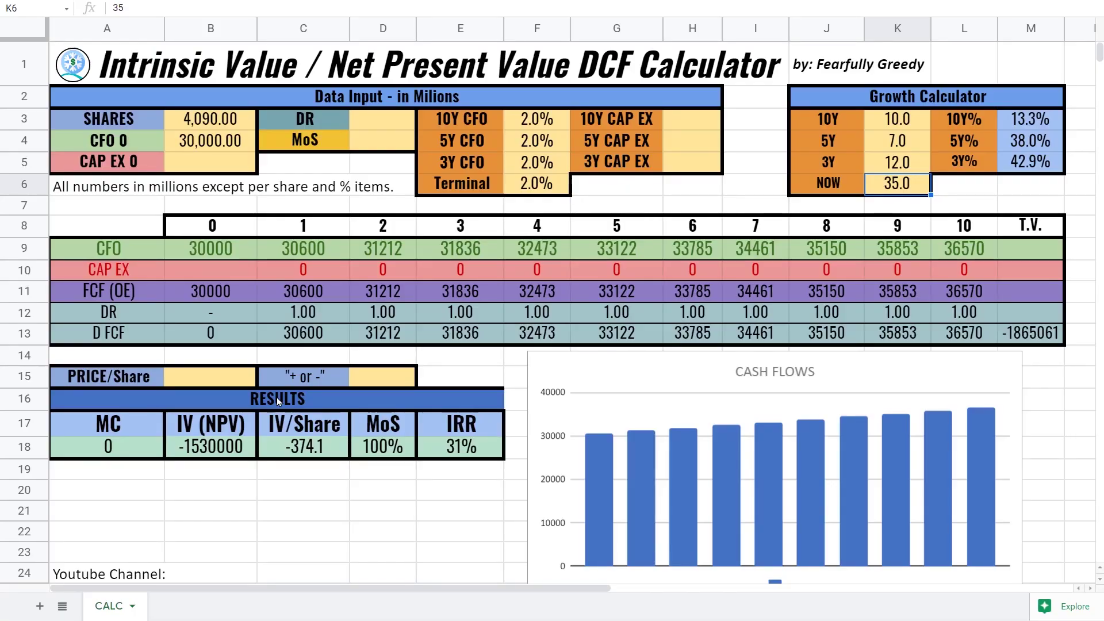
type("14")
key("Return")
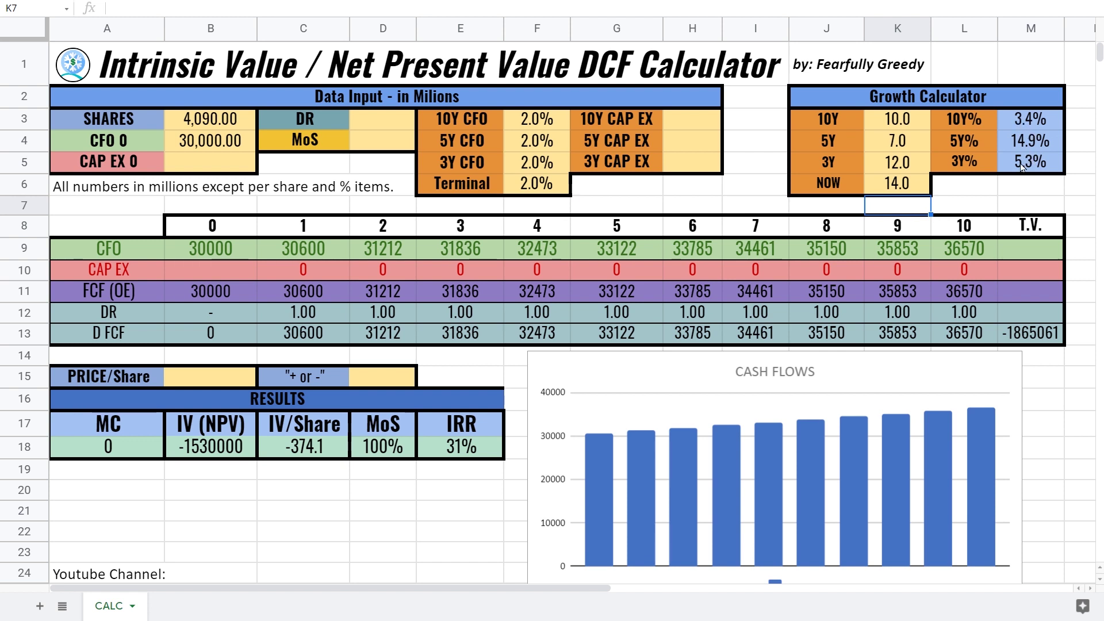
Set the 10Y, 5Y and 3Y CAP EX growth rates to 3% each
left_click(695, 173)
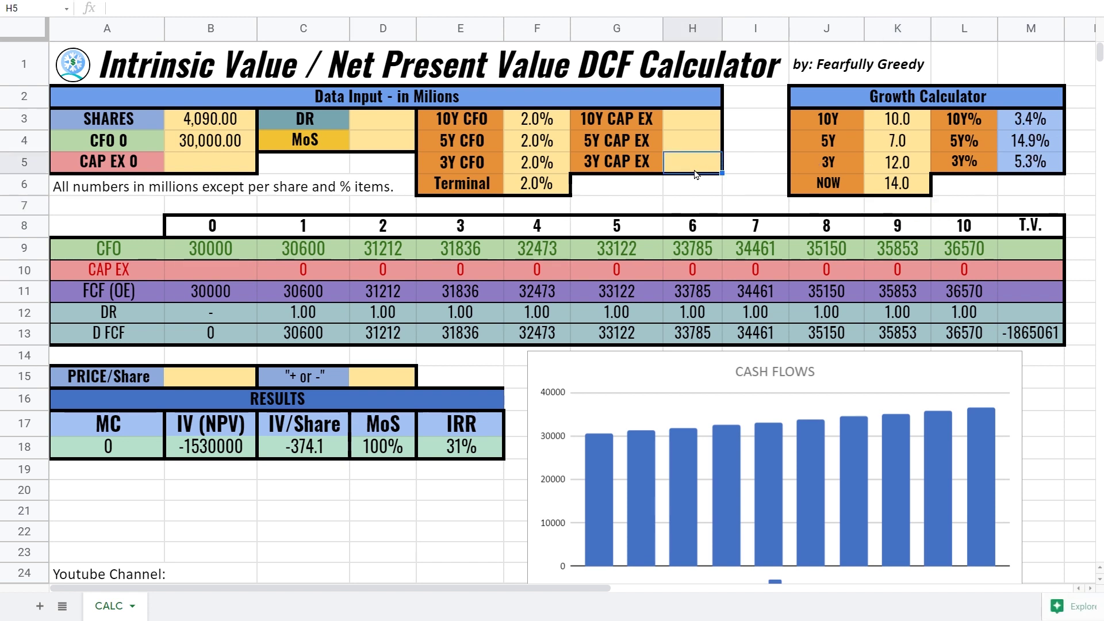
type("3")
key("Up")
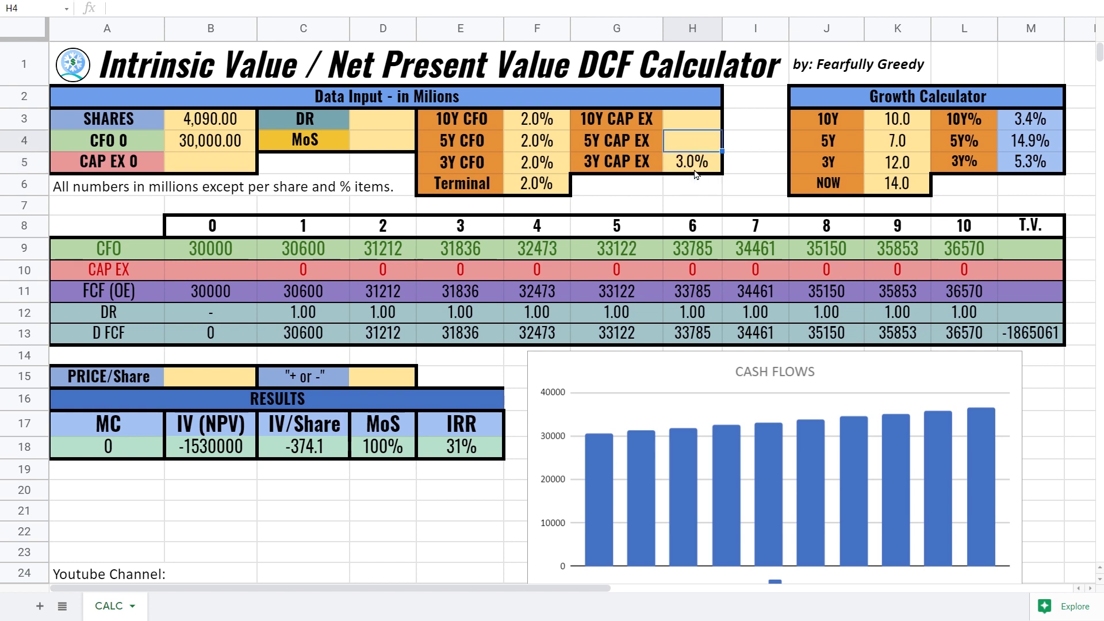
type("3")
key("Up")
type("3")
key("Return")
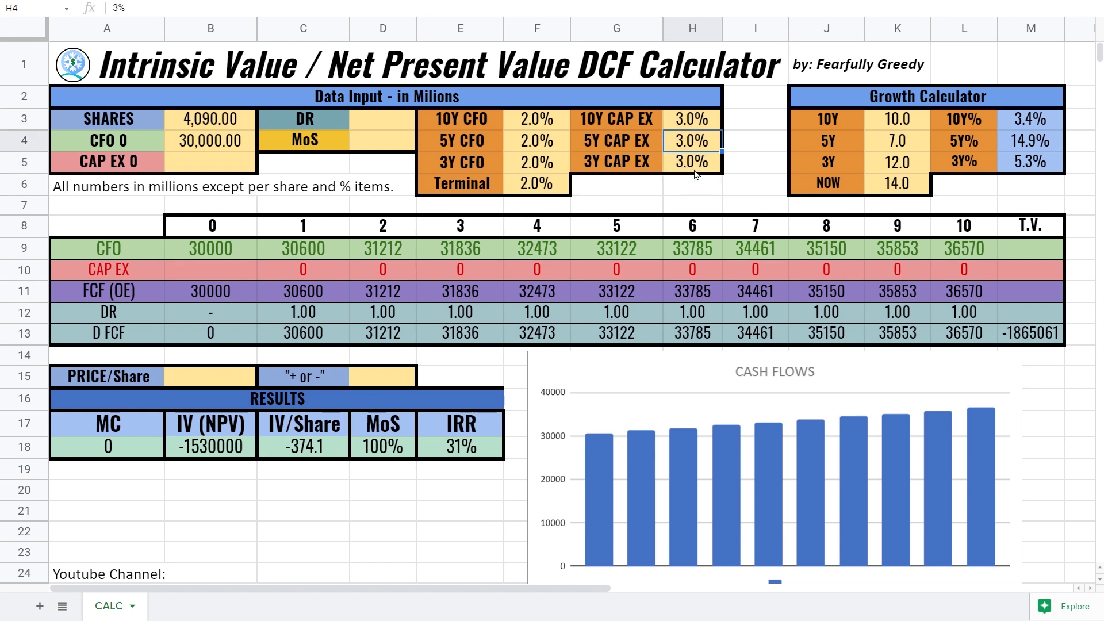
type("3")
key("Return")
type("3")
key("Return")
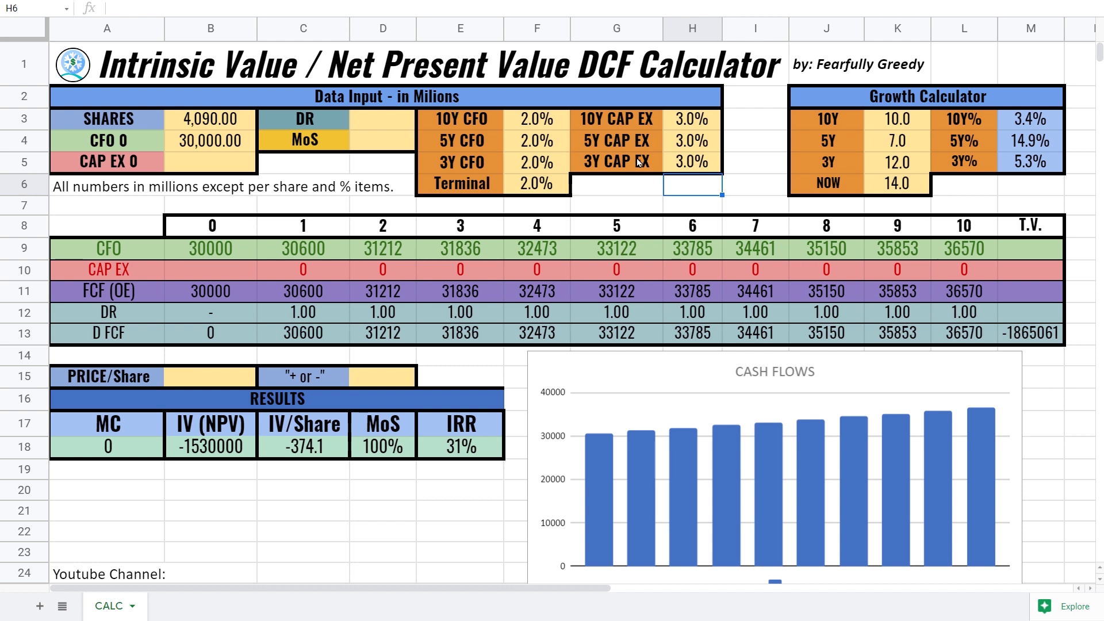
Recheck Intel's latest capital expenditures on stockrow.com and enter -14,000 for CAP EX 0 in the calculator
left_click(187, 168)
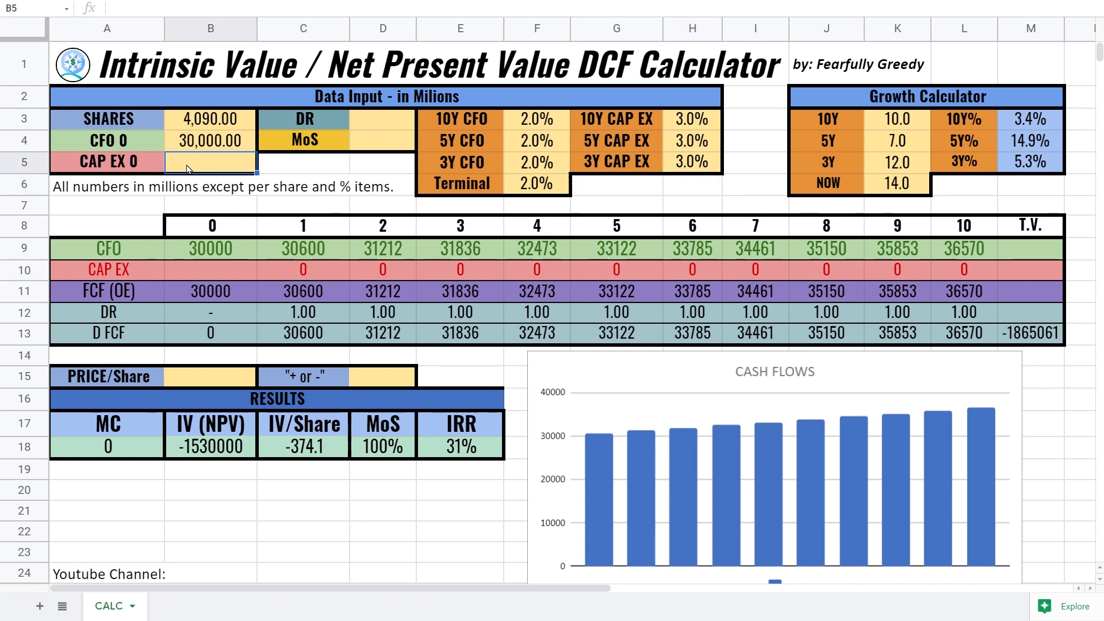
key("ctrl+Tab")
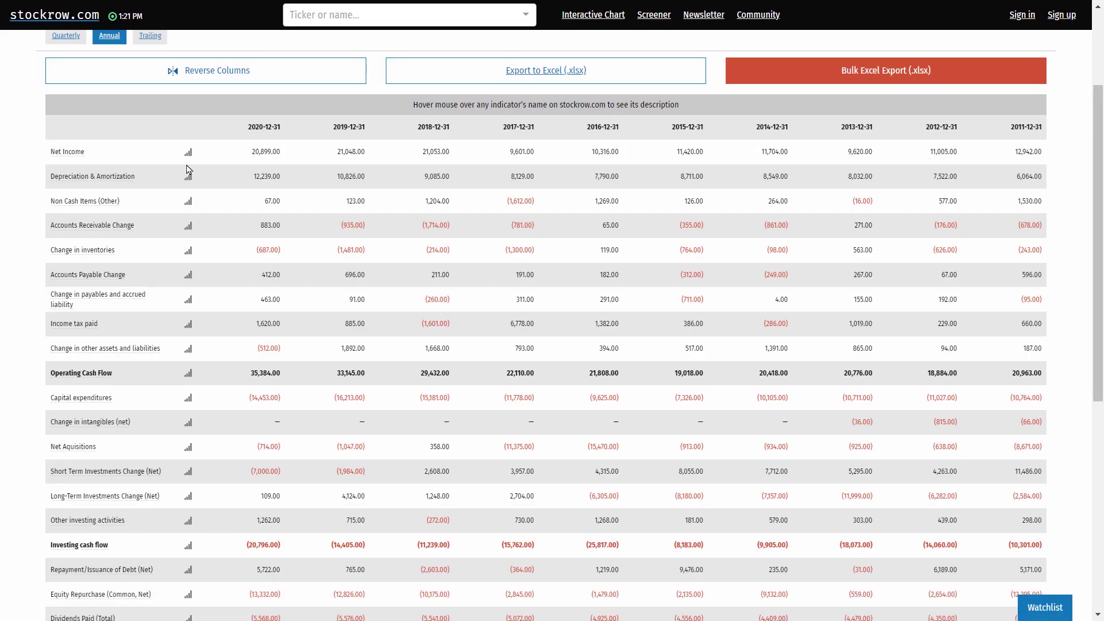
key("ctrl+shift+Tab")
type("-")
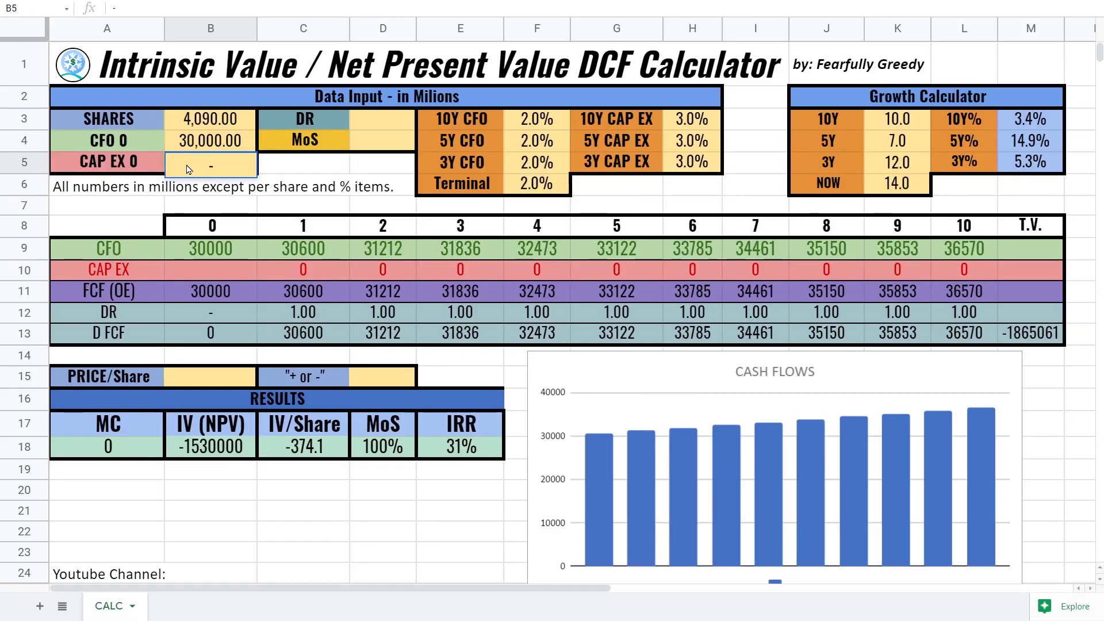
type("14,000")
key("Return")
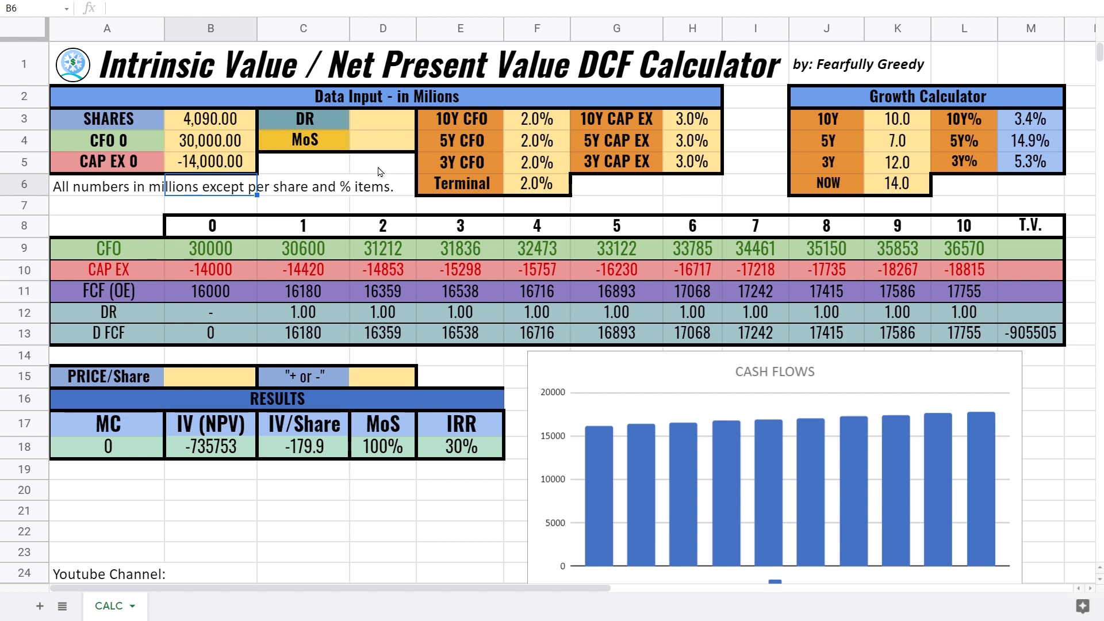
Set the discount rate (DR) to 6% and the margin of safety (MoS) input to 50%
left_click(391, 125)
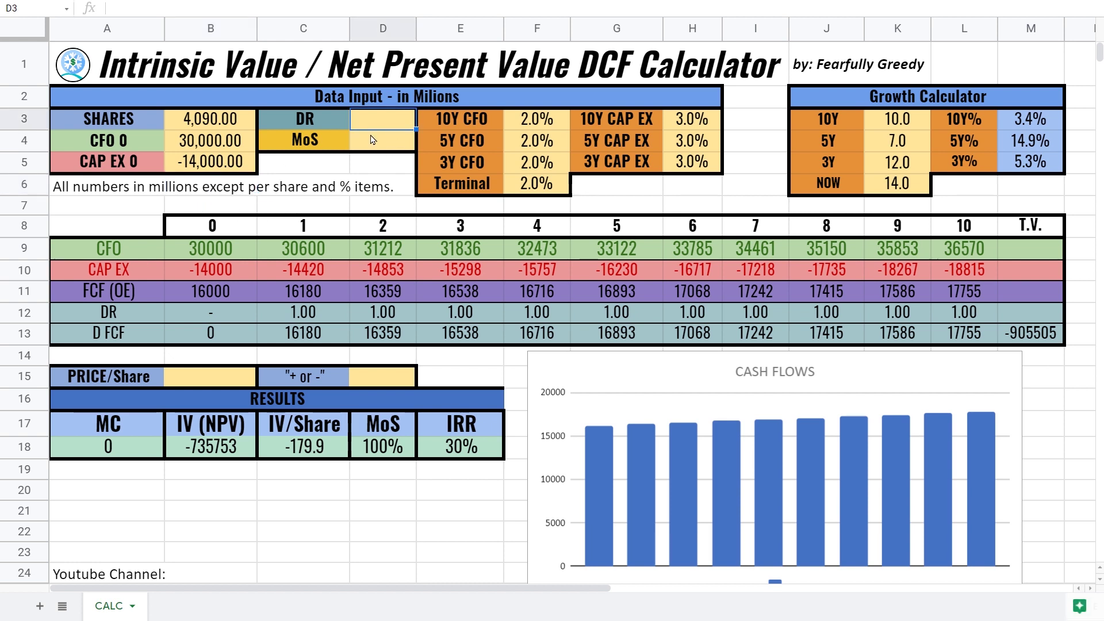
type("6")
key("Return")
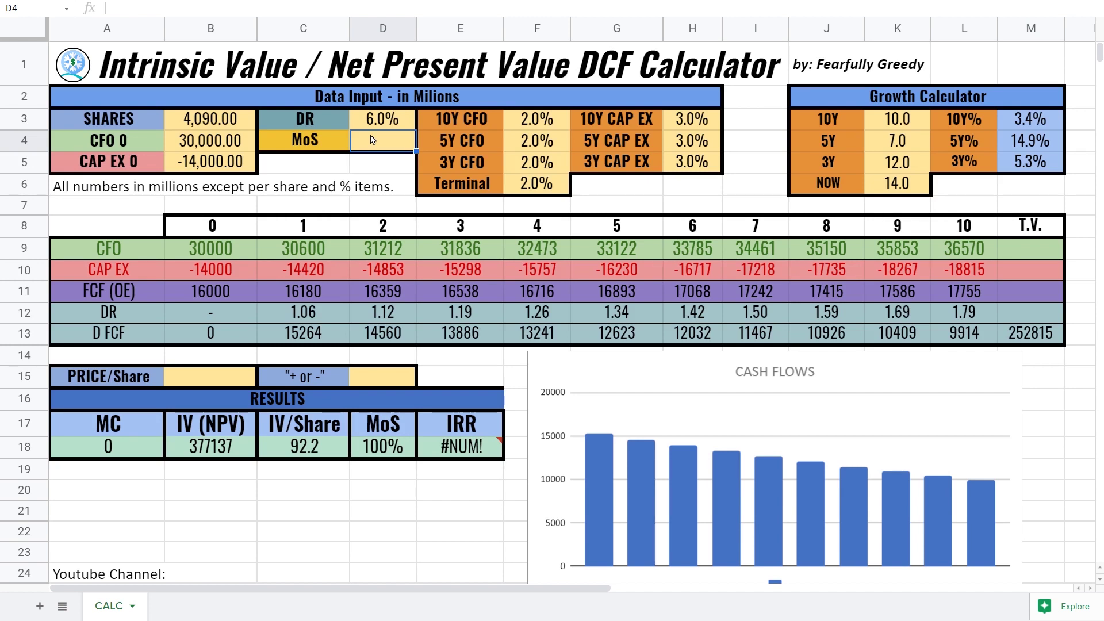
type("50")
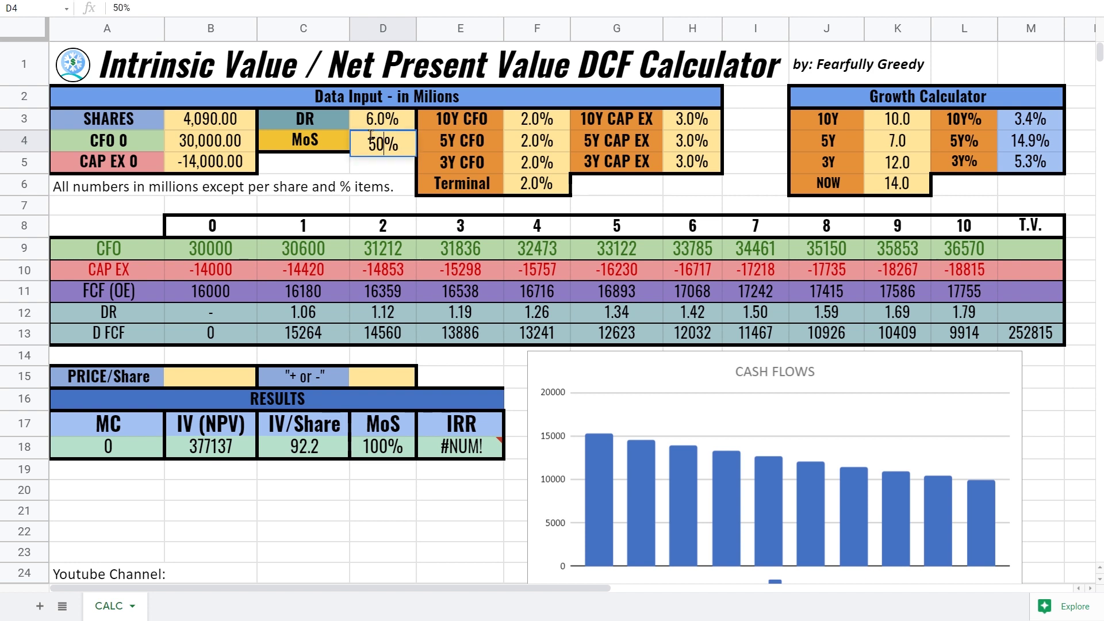
key("Return")
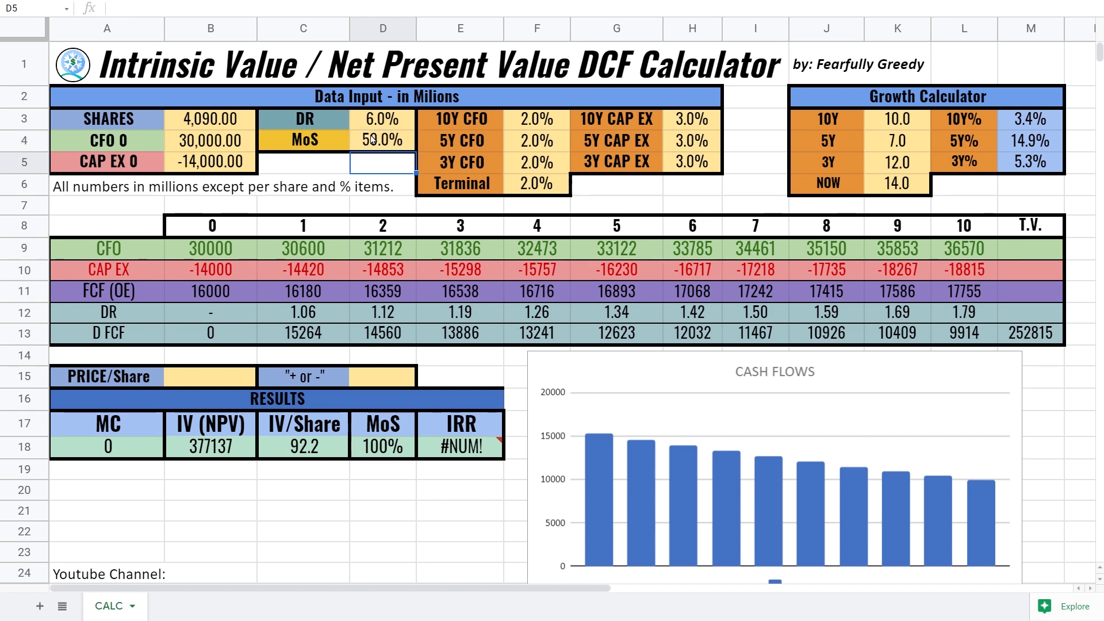
Look up Intel's current share price on stockrow.com and enter 62 as PRICE/Share in the calculator
left_click(209, 378)
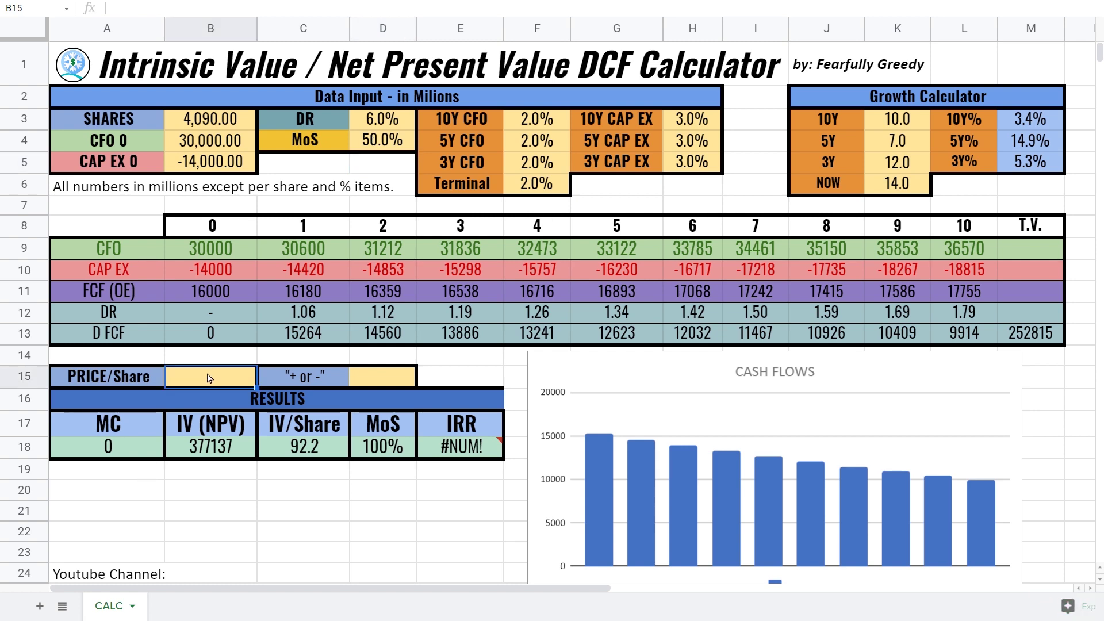
key("alt+Tab")
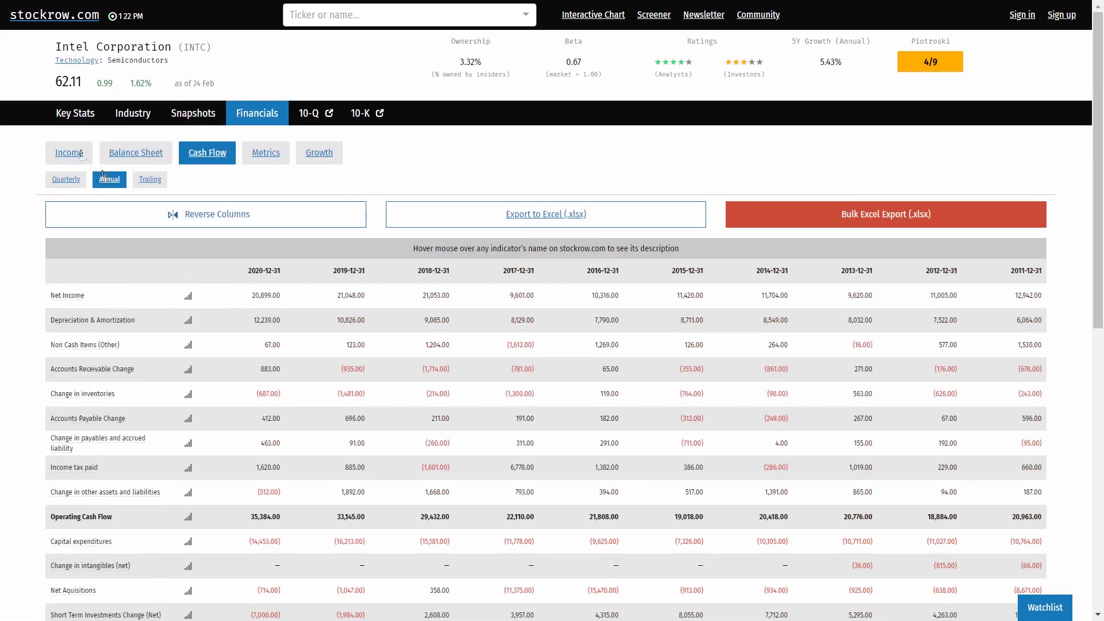
key("alt+Tab")
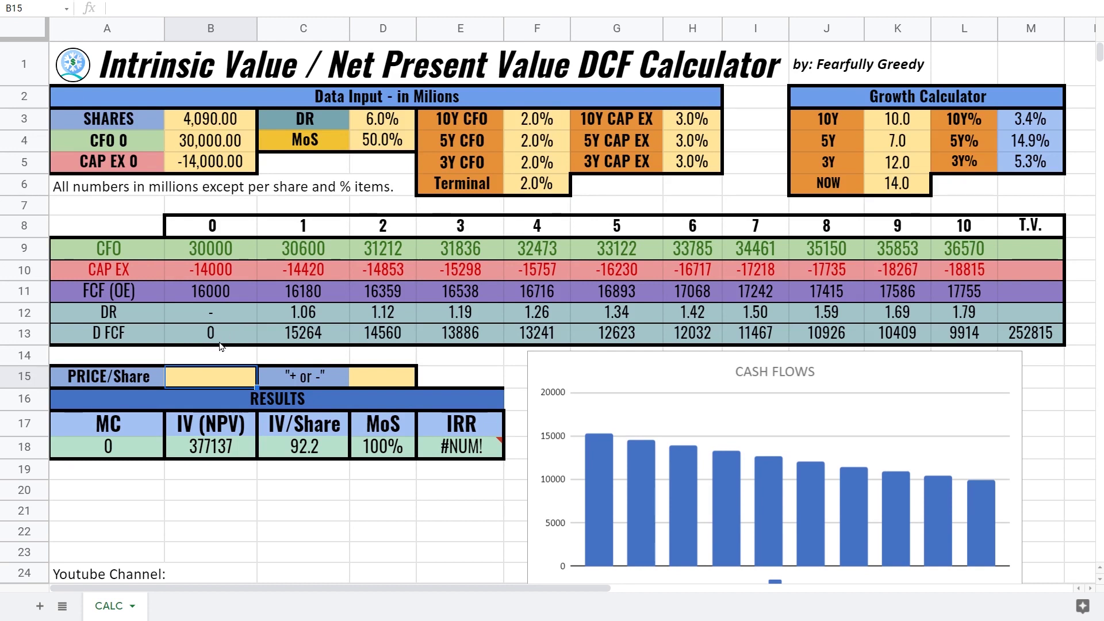
type("62")
left_click(362, 381)
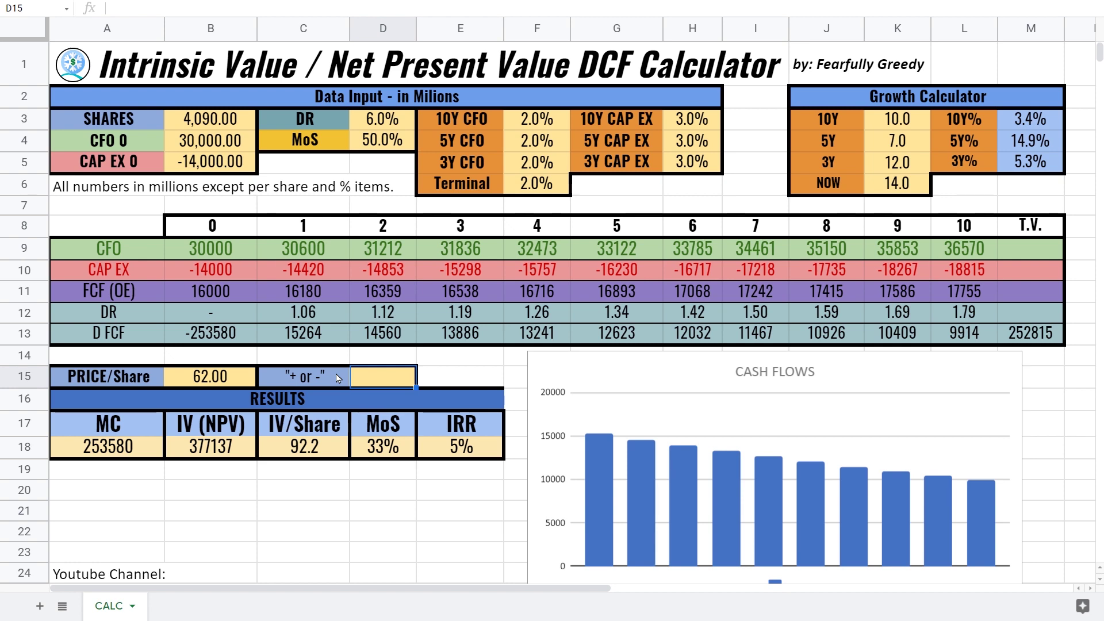
Switch to stockrow.com and open Intel's quarterly balance sheet
key("alt+Tab")
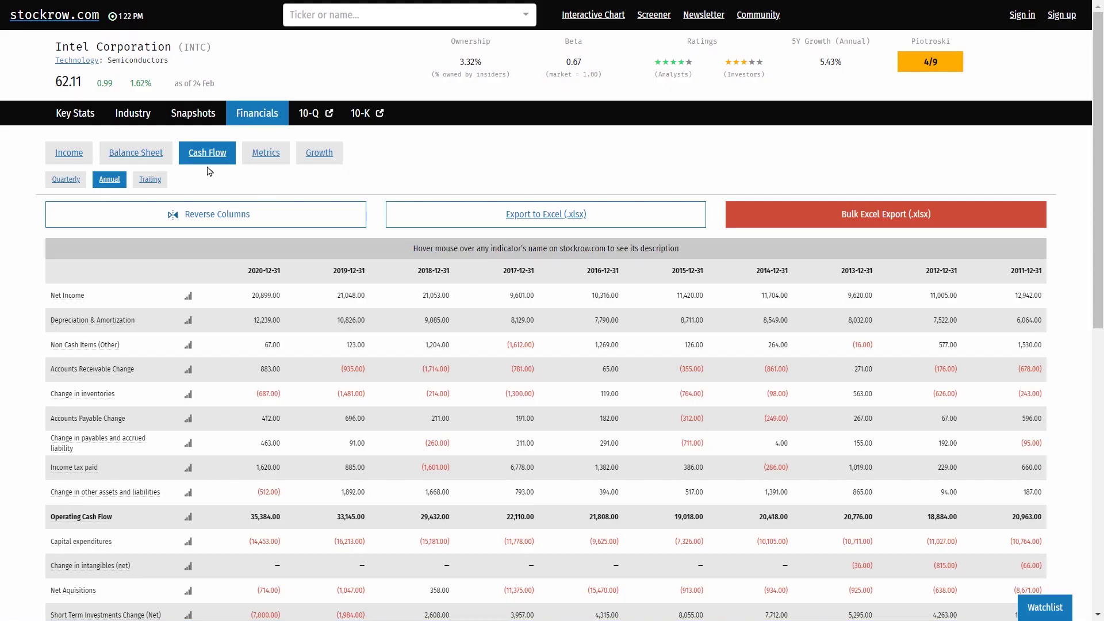
left_click(153, 156)
scroll(437, 356, "down", 2)
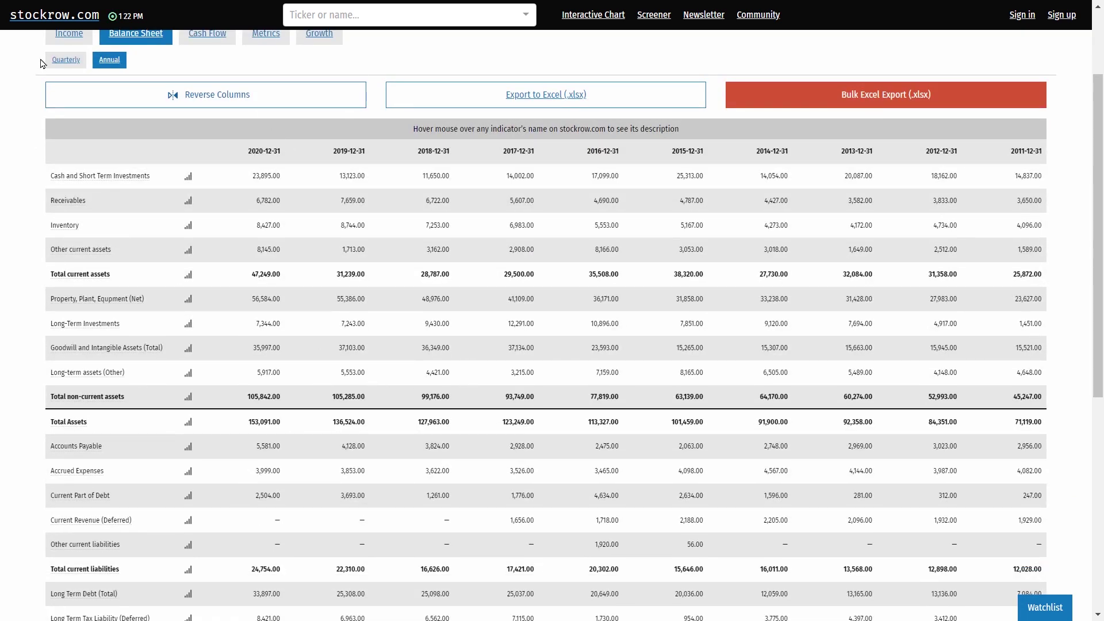
left_click(65, 62)
scroll(230, 258, "down", 1)
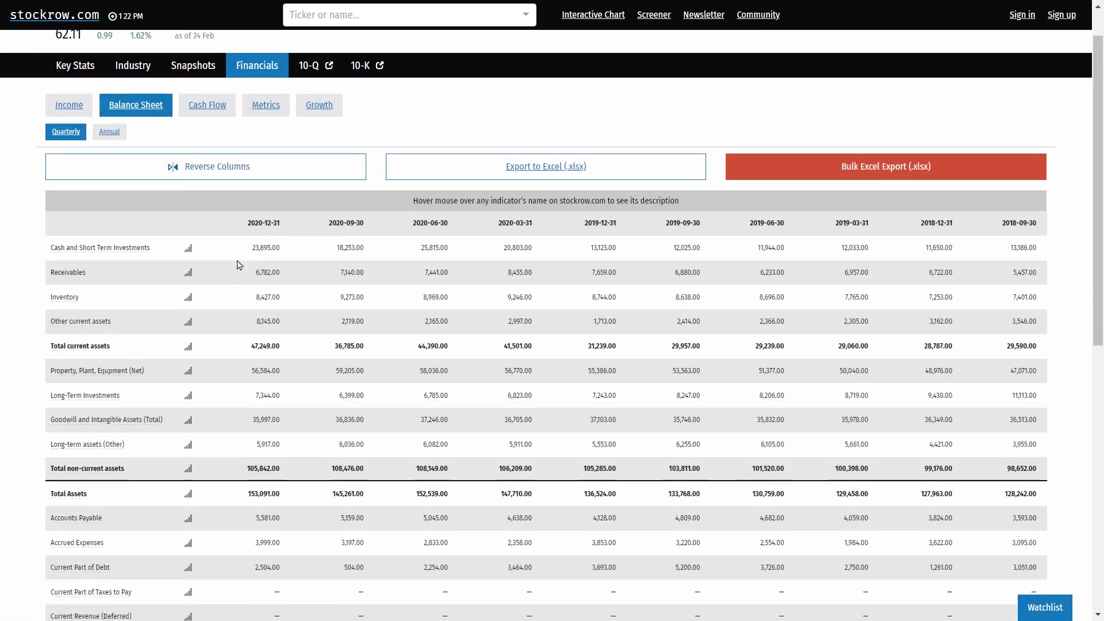
Examine Intel's latest quarterly assets, debt and liabilities on the balance sheet for the calculator's "+ or -" adjustment
scroll(247, 431, "down", 1)
scroll(236, 403, "down", 2)
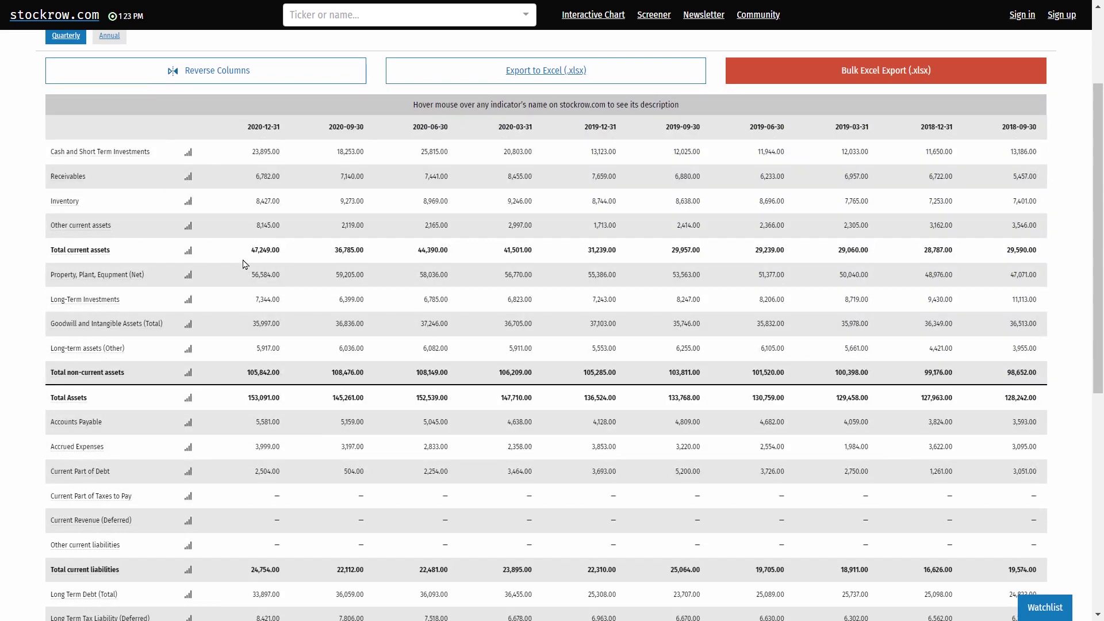
scroll(253, 253, "down", 1)
scroll(244, 305, "down", 2)
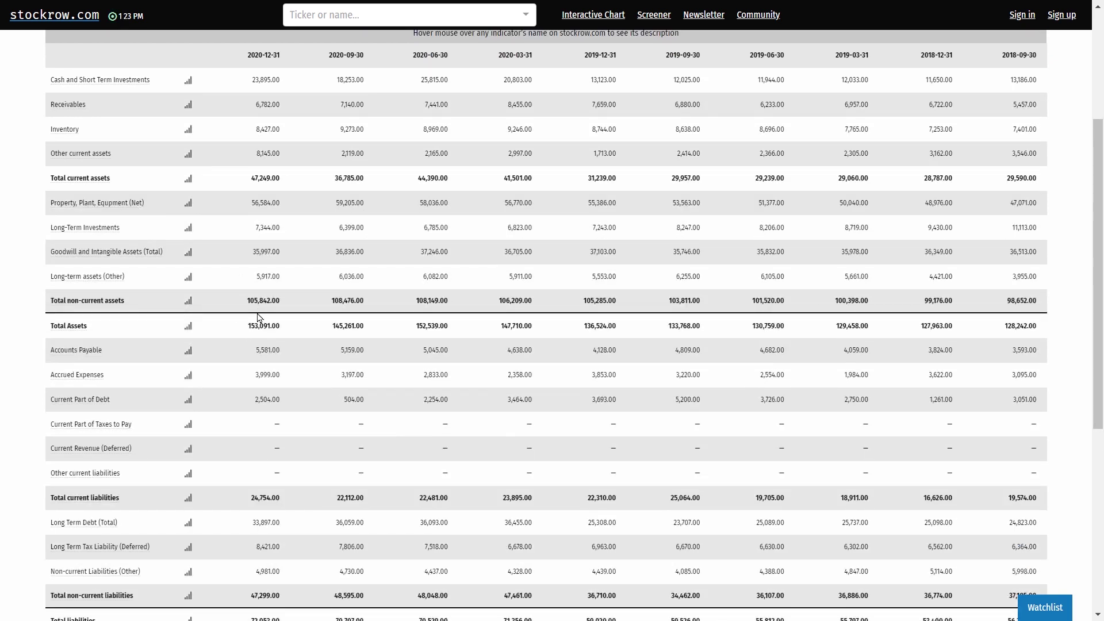
scroll(258, 320, "down", 2)
scroll(262, 327, "down", 4)
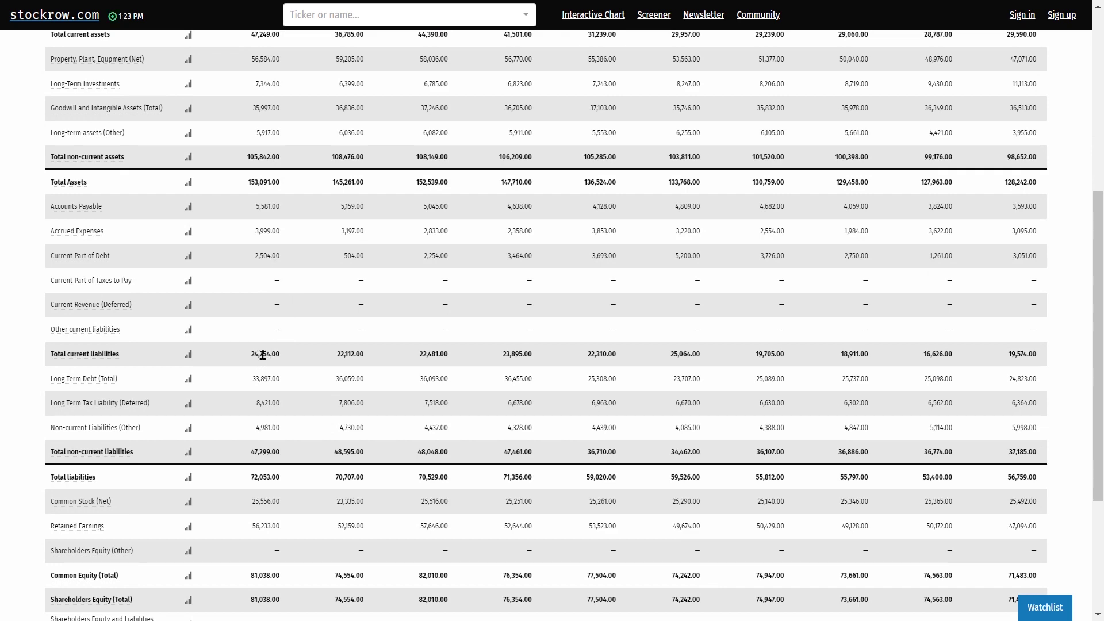
scroll(267, 345, "up", 5)
scroll(259, 156, "down", 2)
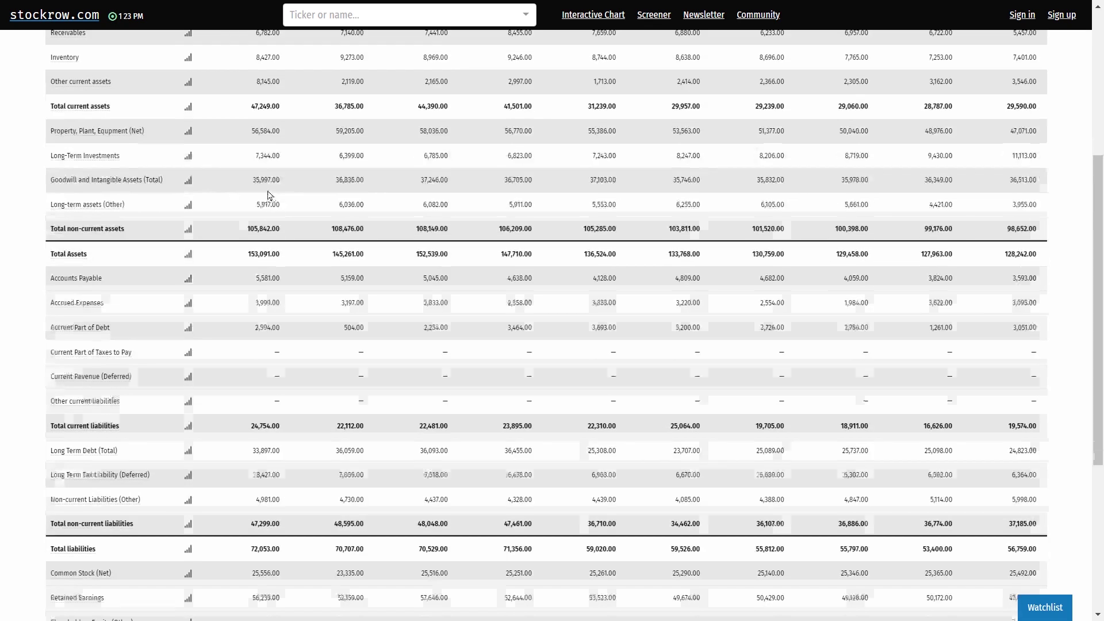
scroll(345, 457, "down", 3)
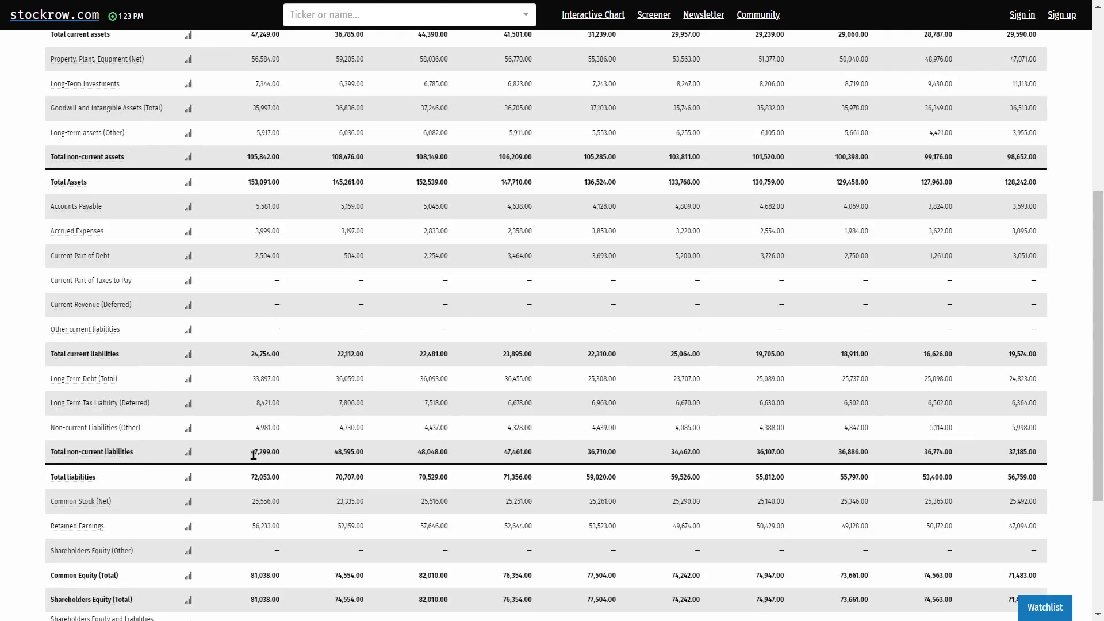
scroll(314, 364, "up", 6)
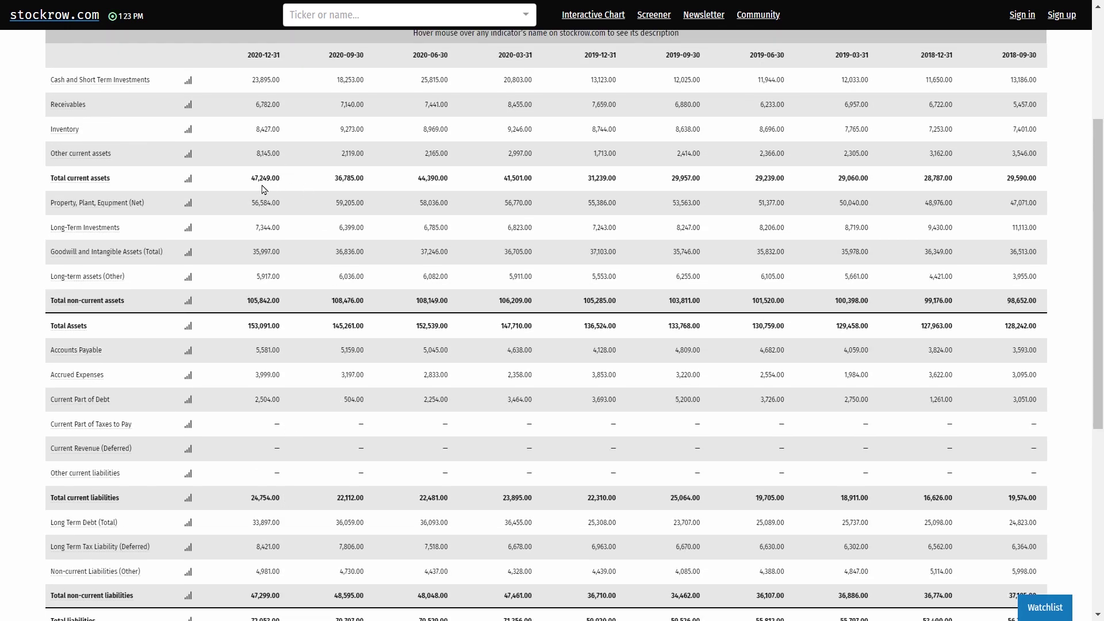
Return from Intel's balance sheet to the DCF calculator and examine the "+ or -" input and the valuation results
scroll(338, 275, "up", 6)
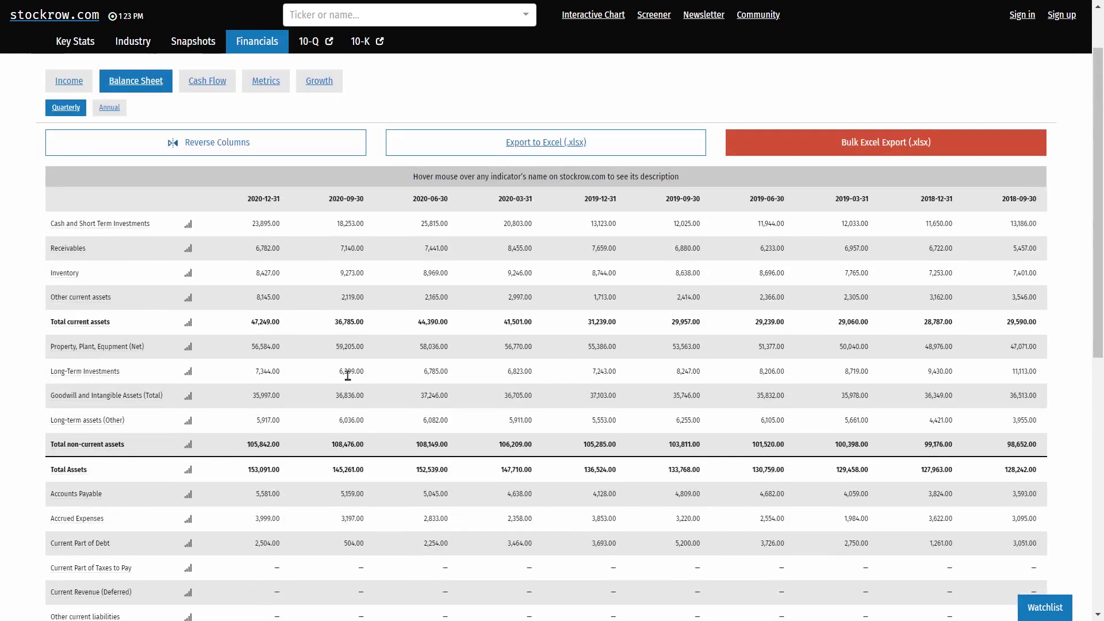
scroll(349, 380, "up", 3)
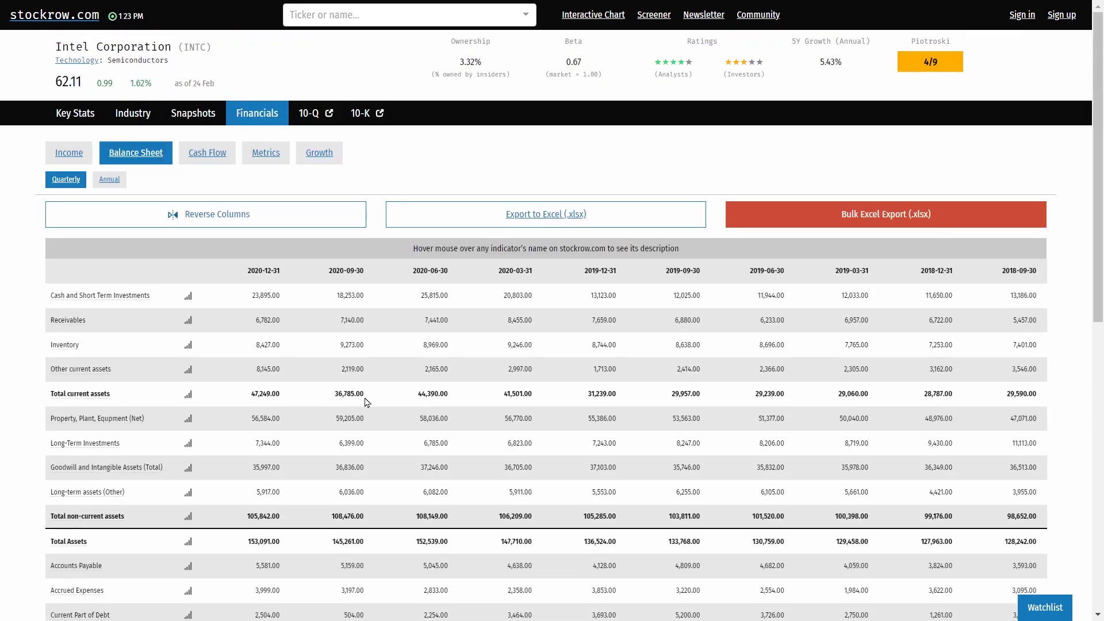
key("alt+Tab")
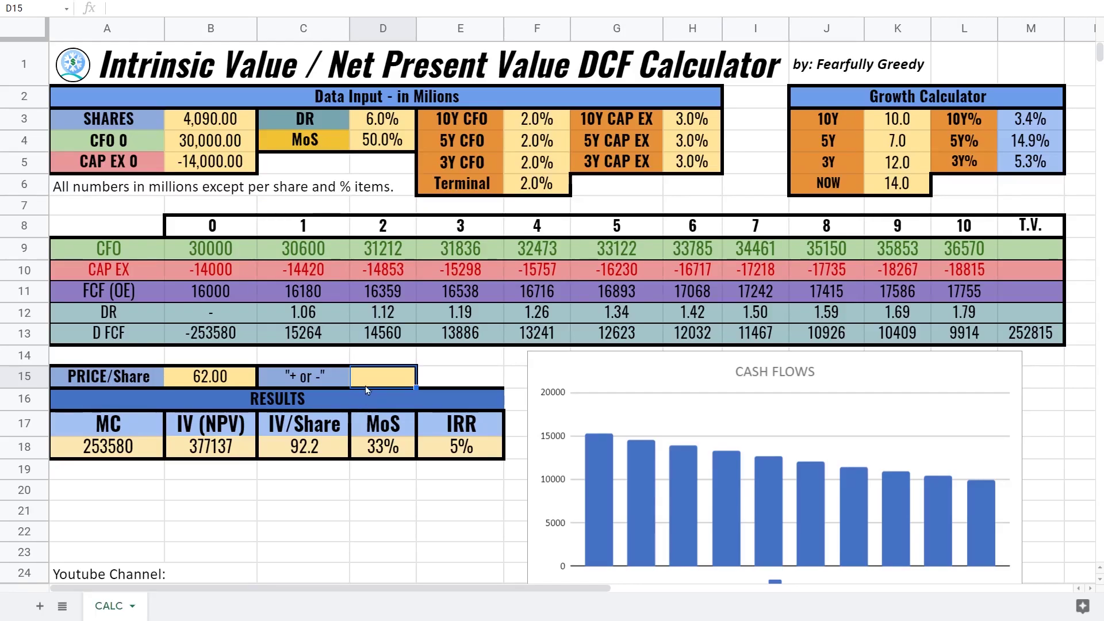
left_click(380, 489)
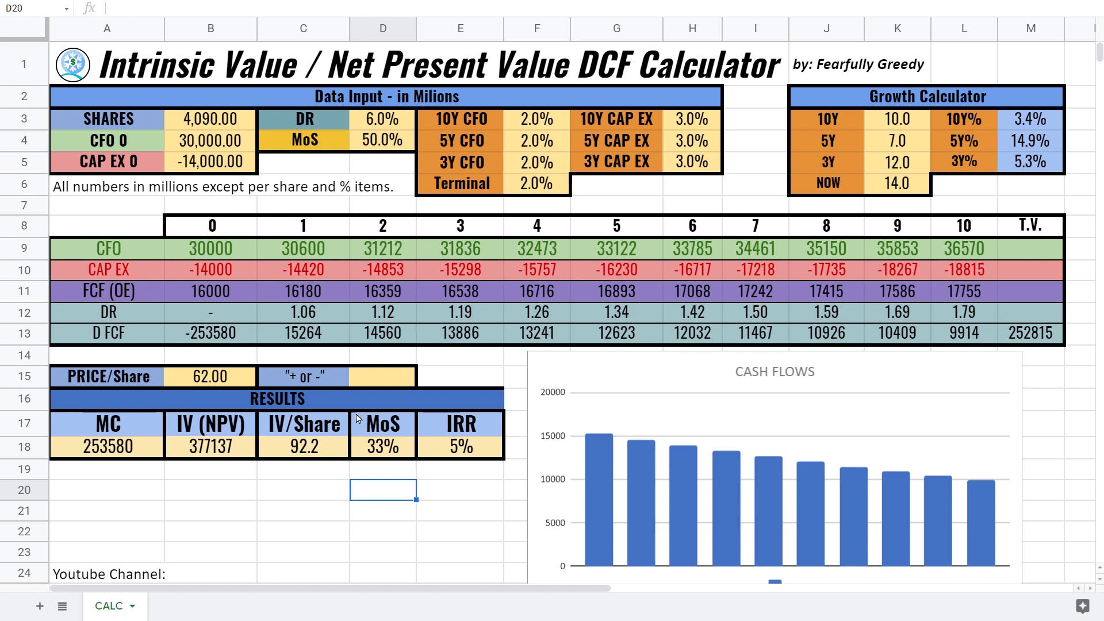
left_click(378, 382)
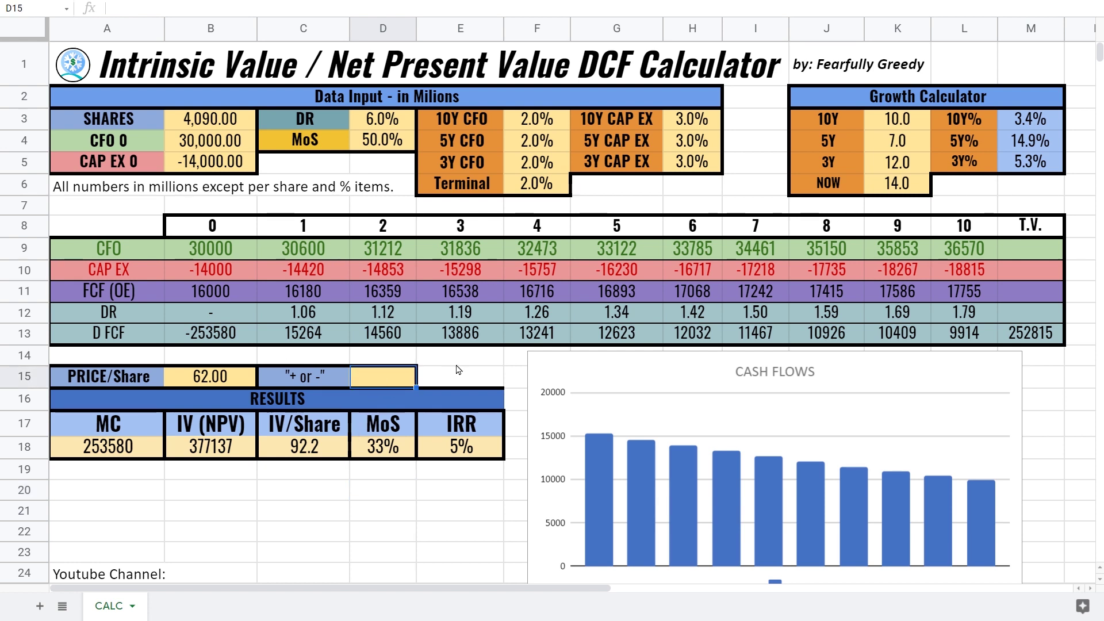
key("Down")
key("Down")
key("Down")
key("Down")
key("Down")
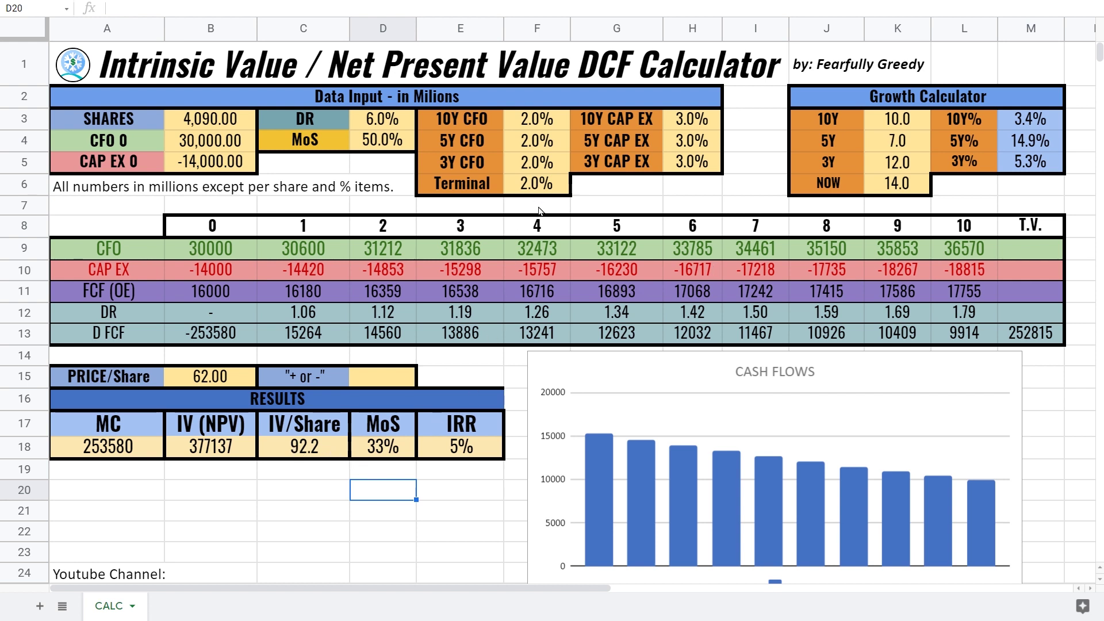
Try 3Y CFO growth rates of 1% and 10%, with 5Y CFO growth at 5%
left_click(546, 162)
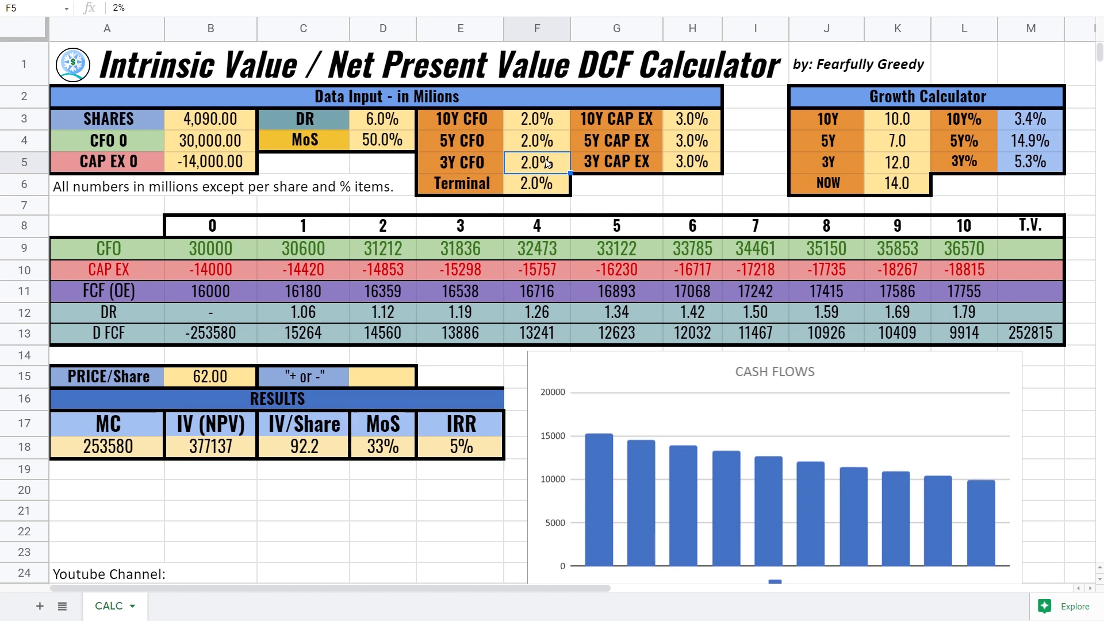
type("1")
key("Return")
left_click(548, 163)
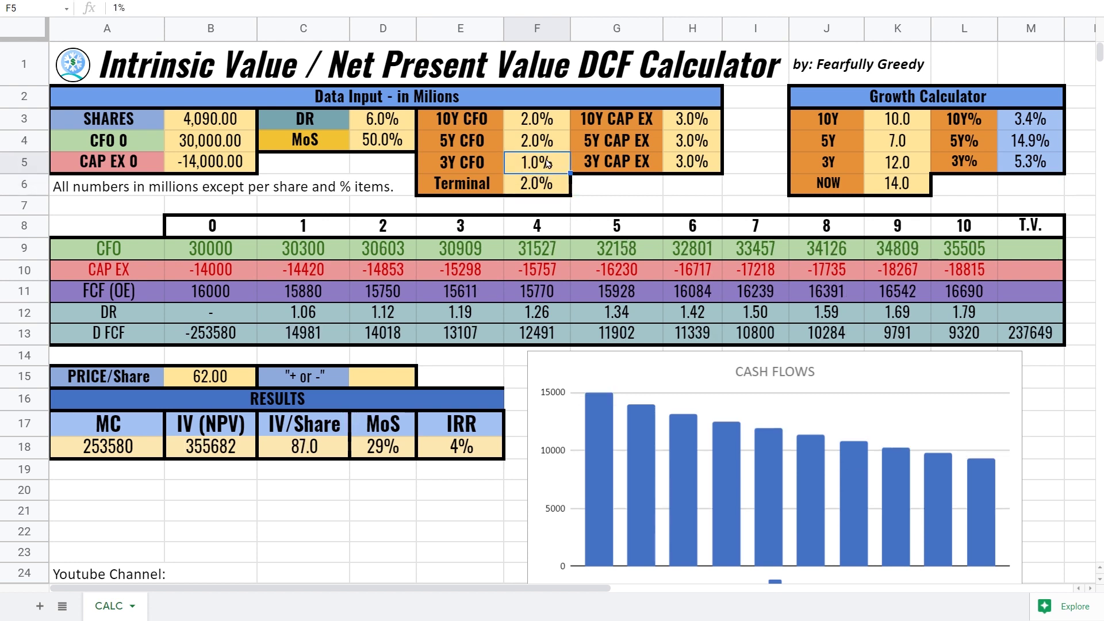
type("10")
key("Return")
key("Up")
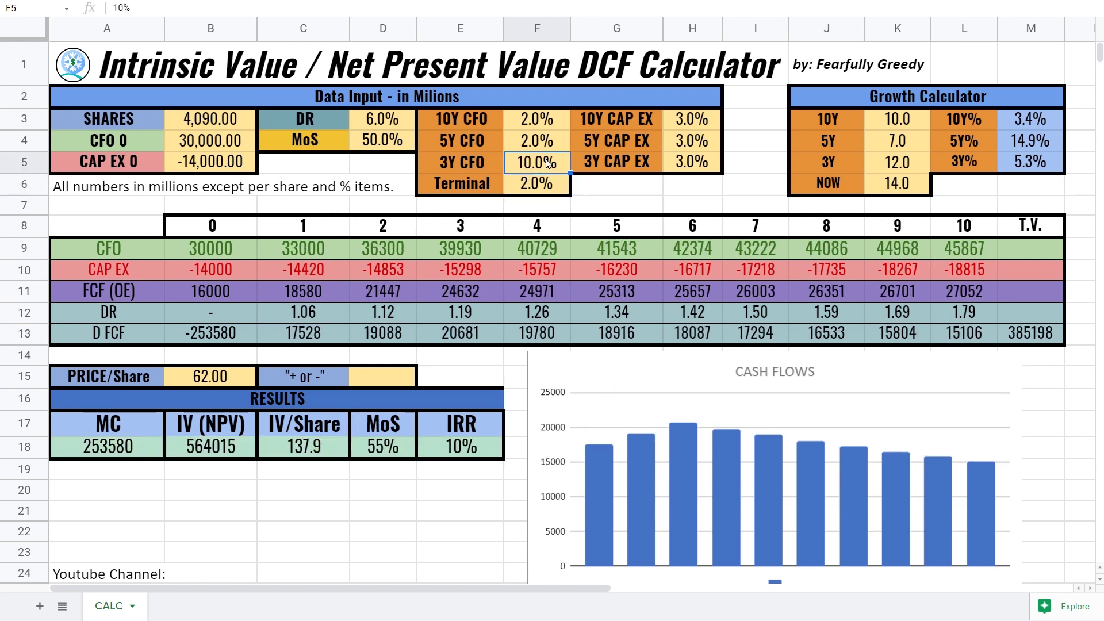
key("Up")
type("5")
key("Return")
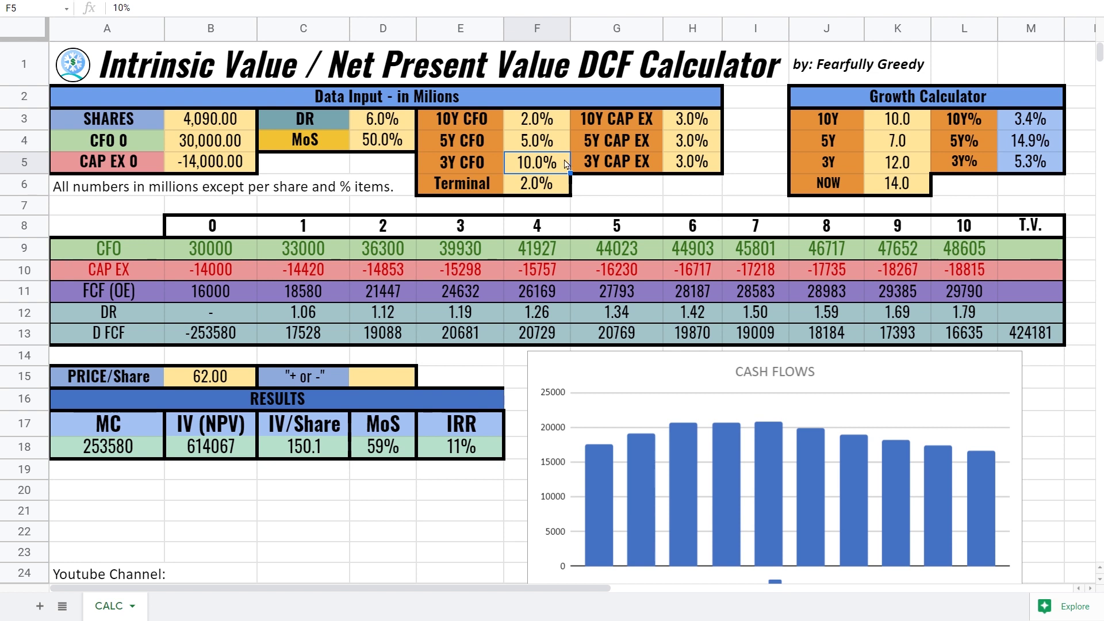
Set the CFO growth rates to 20% for 3Y, 10% for 5Y and 5% for 10Y
type("20")
key("Up")
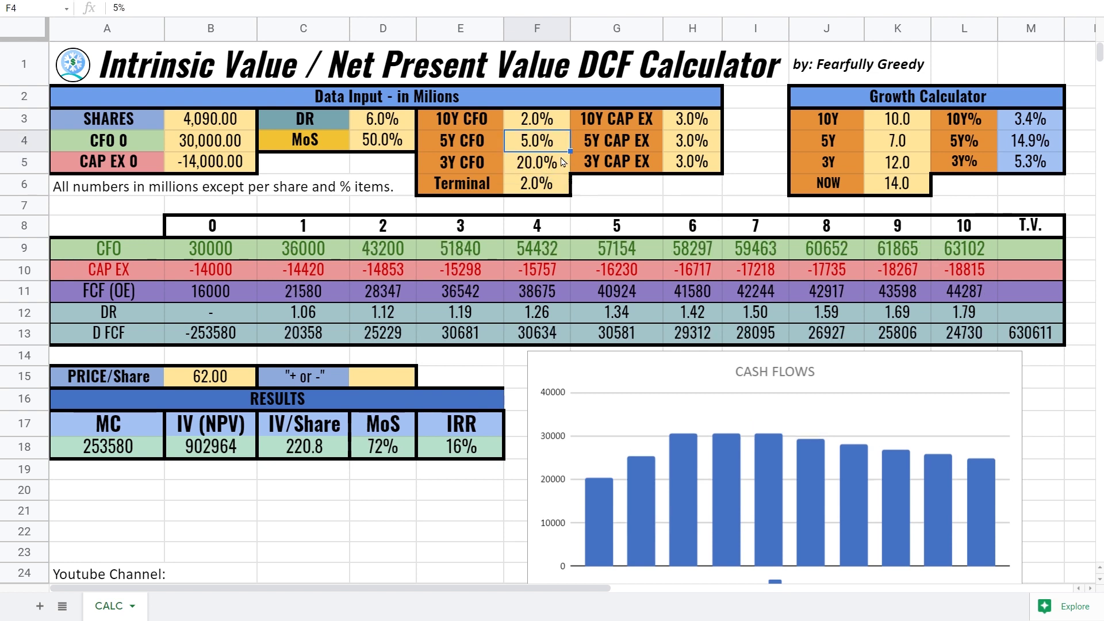
type("10")
key("Return")
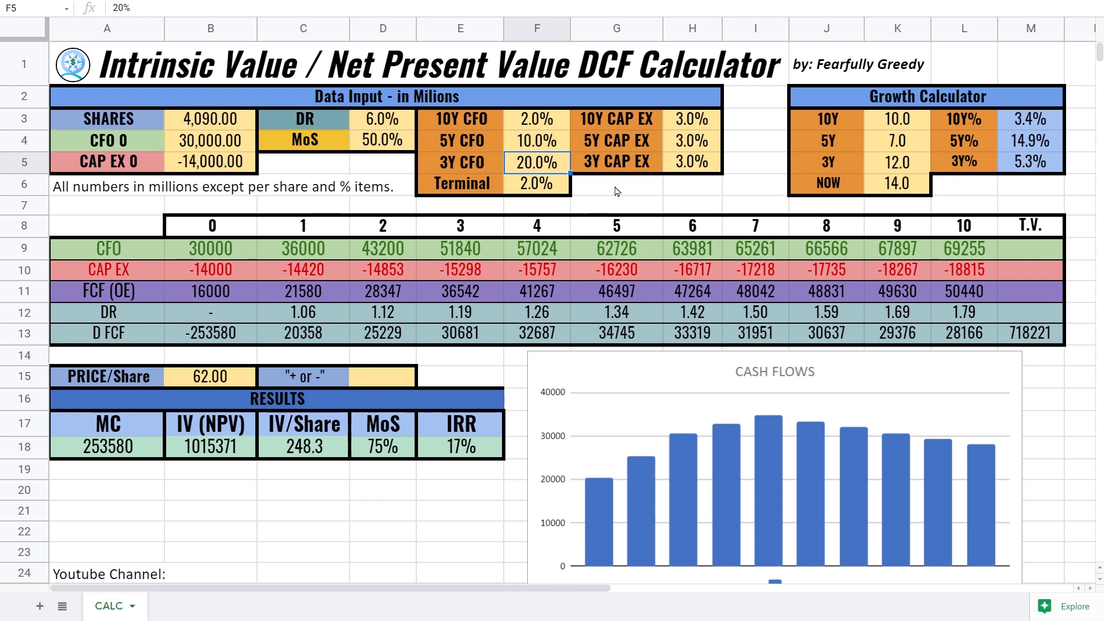
left_click(545, 128)
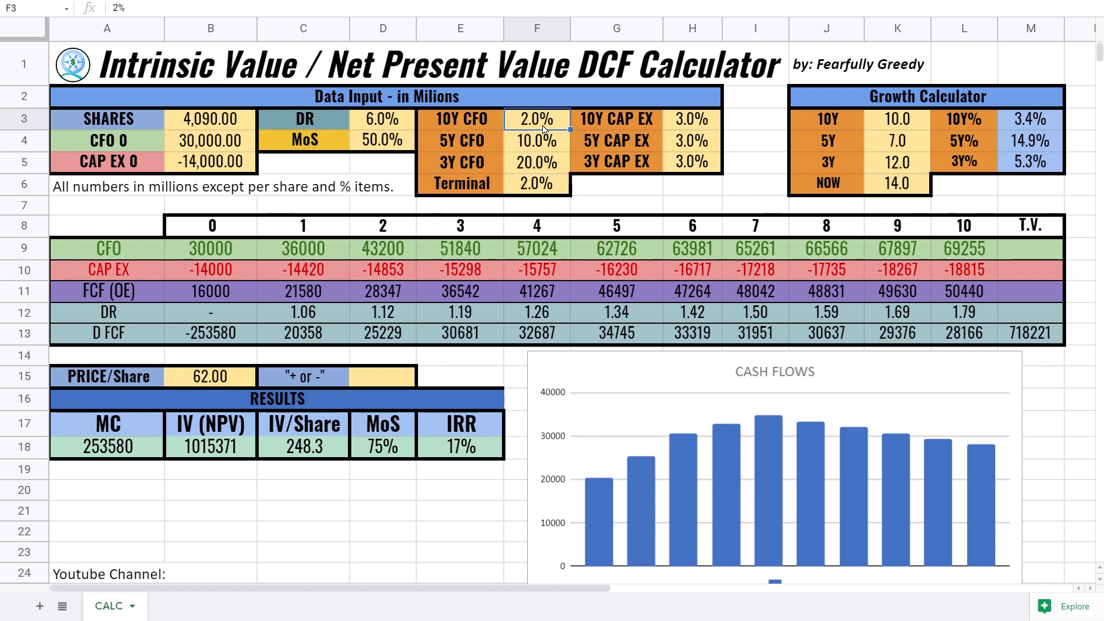
type("5")
key("Return")
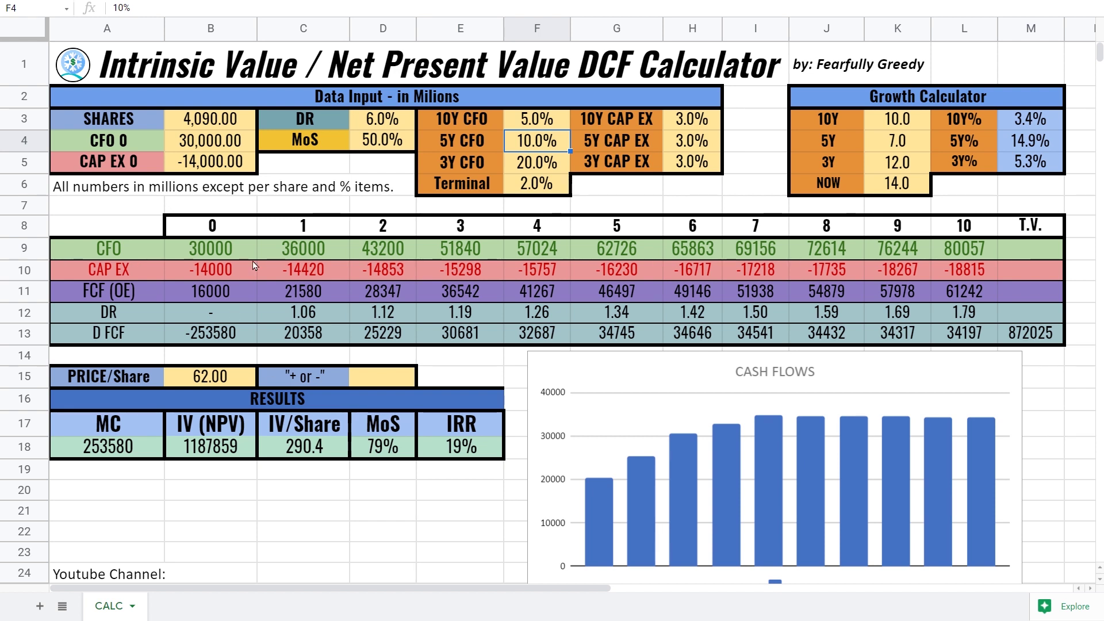
left_click(269, 497)
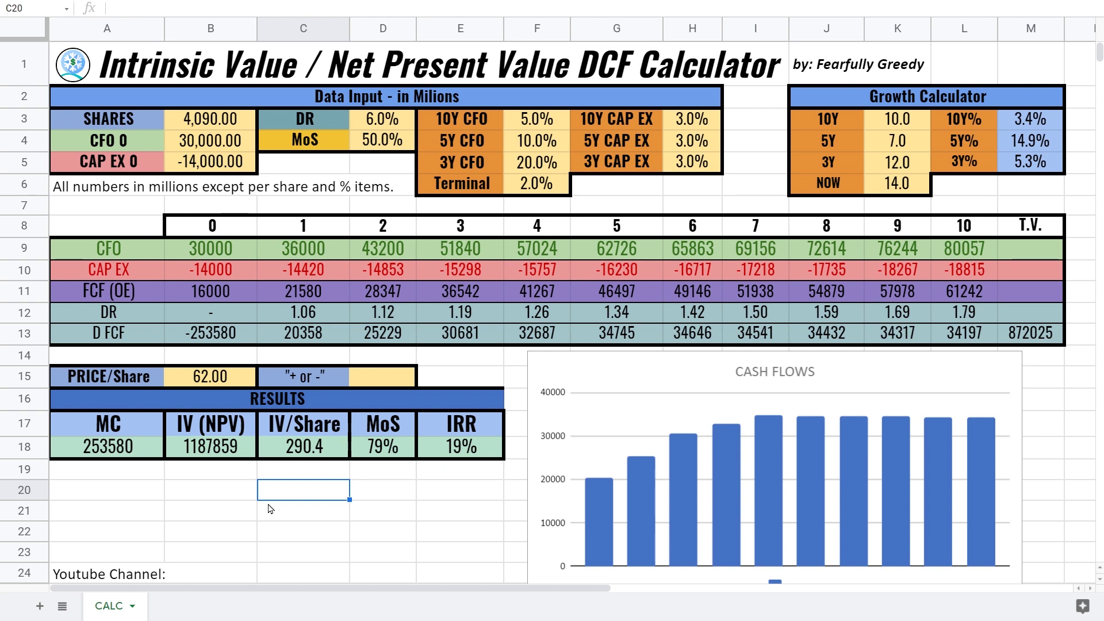
left_click(270, 508)
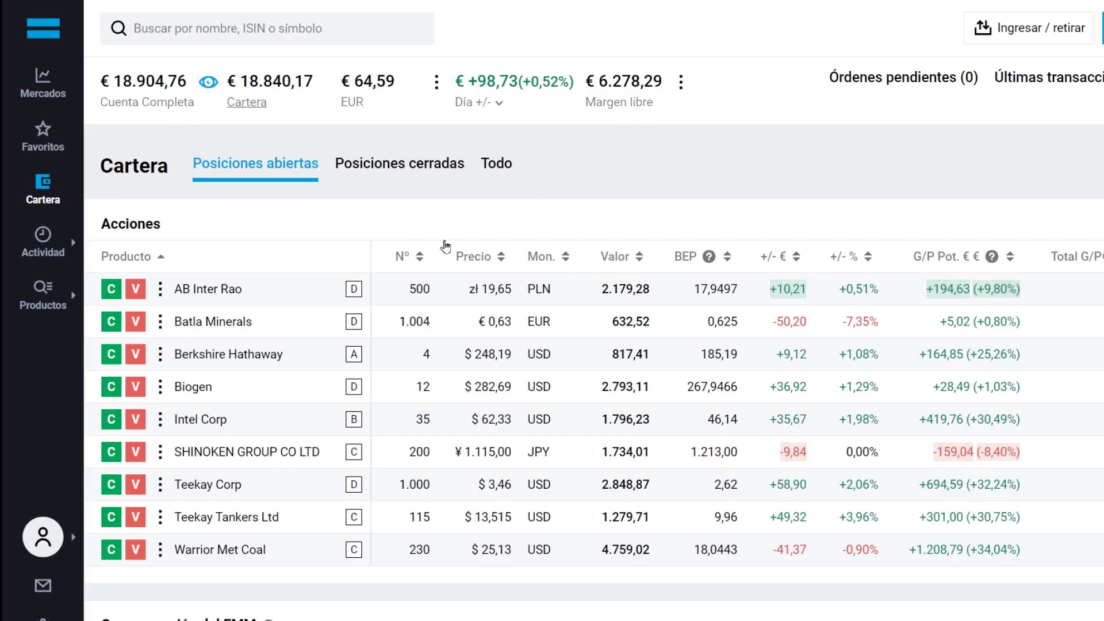
Sort the broker portfolio's open positions by value in descending order and open the transaction history
left_click(637, 256)
left_click(633, 256)
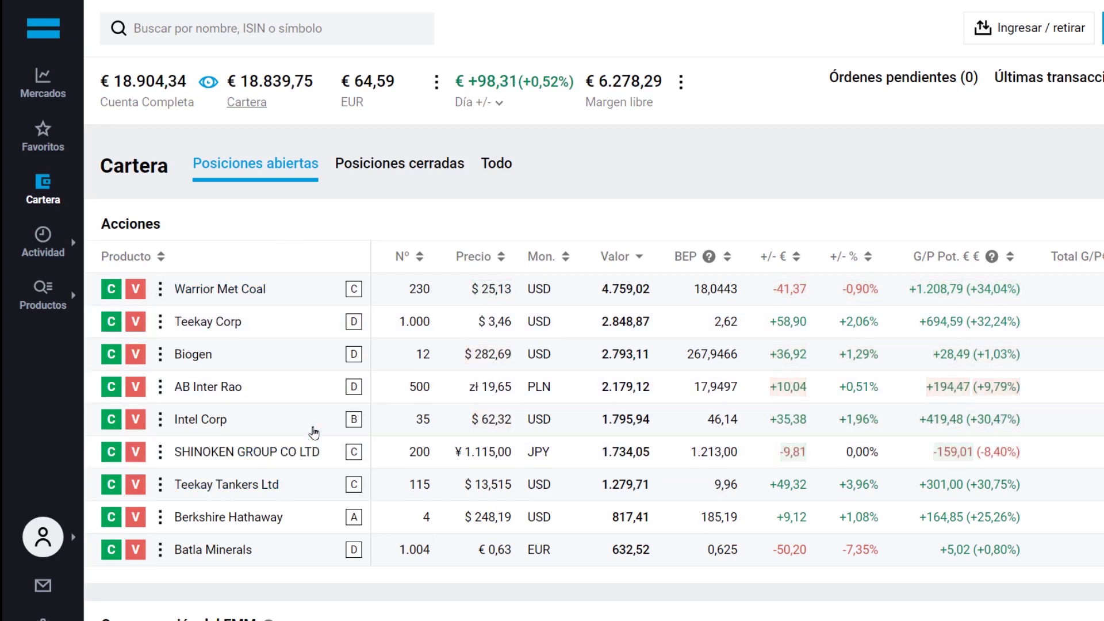
mouse_move(43, 241)
left_click(112, 270)
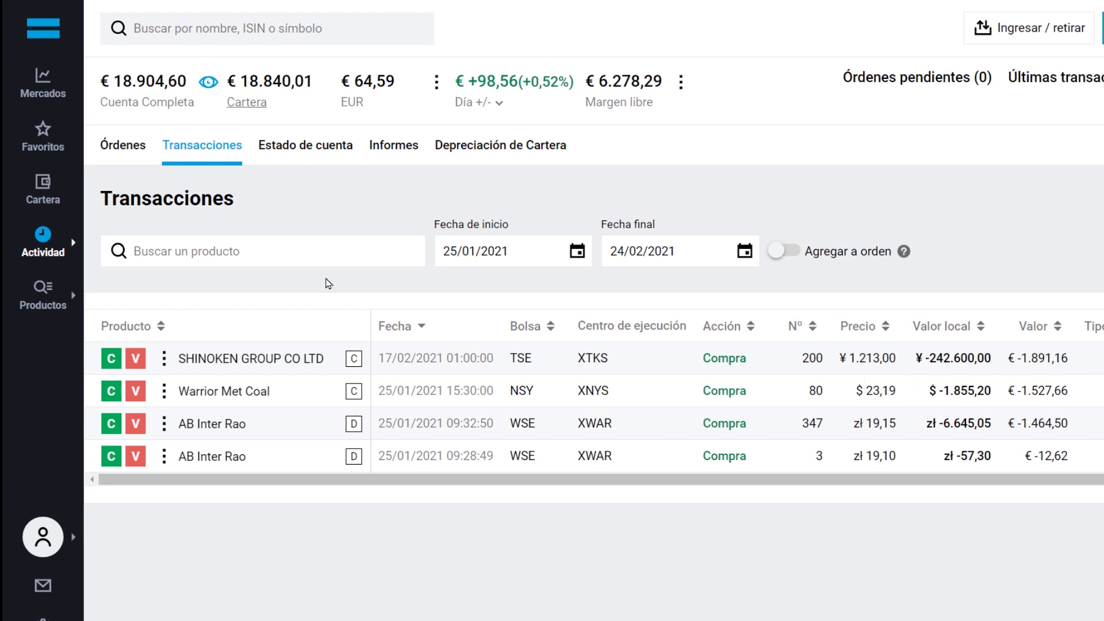
Search the broker's account statement for "depo" entries, clear the search and return to the portfolio
mouse_move(44, 236)
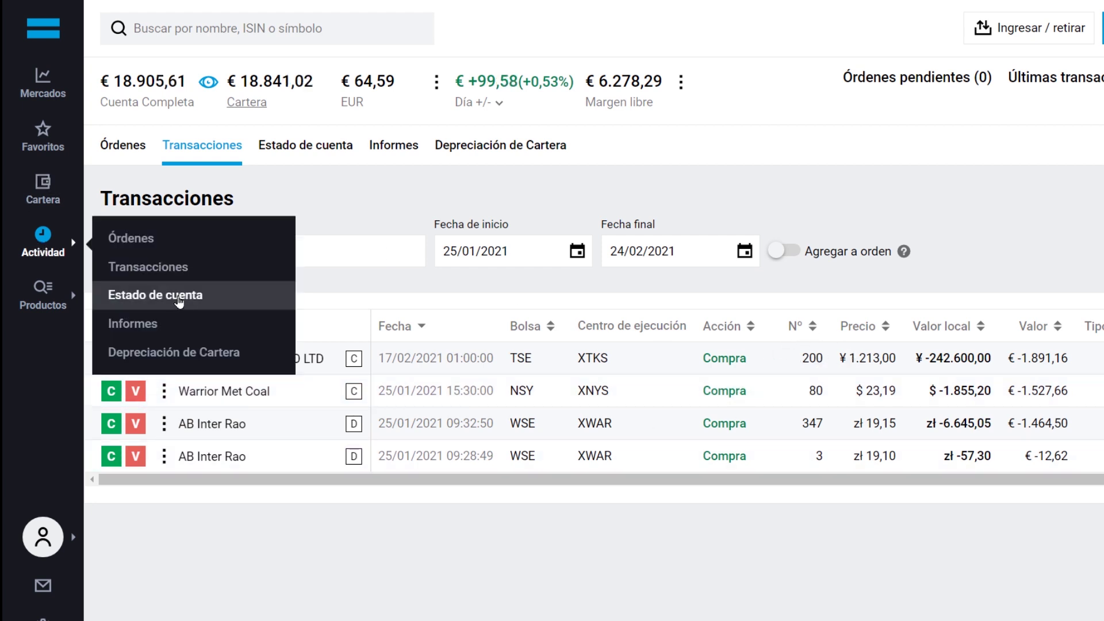
left_click(180, 294)
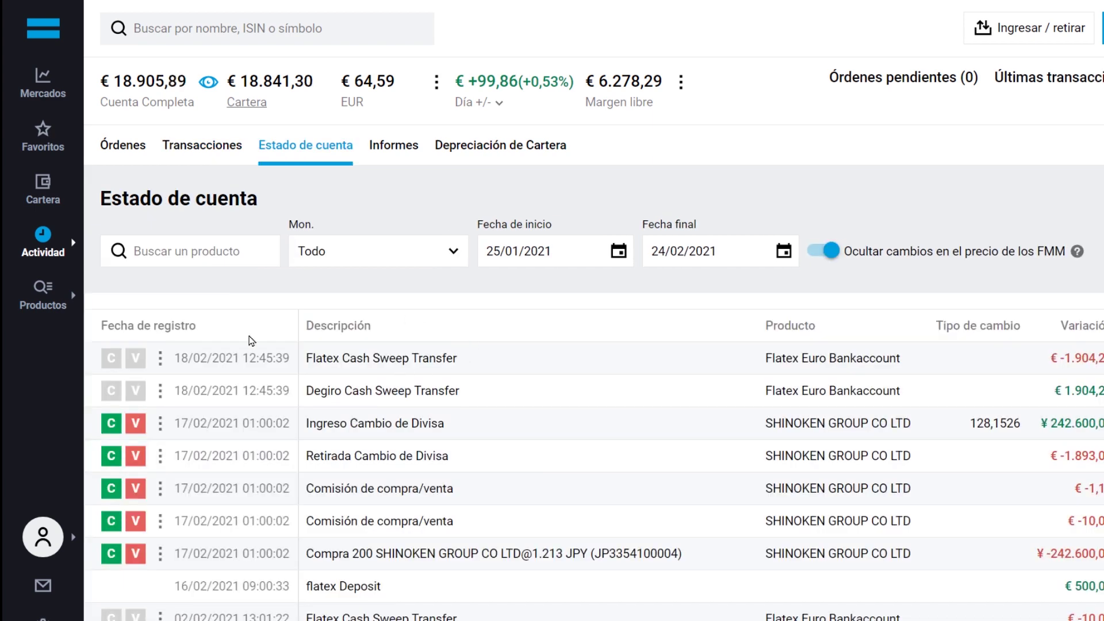
left_click(243, 259)
type("depo")
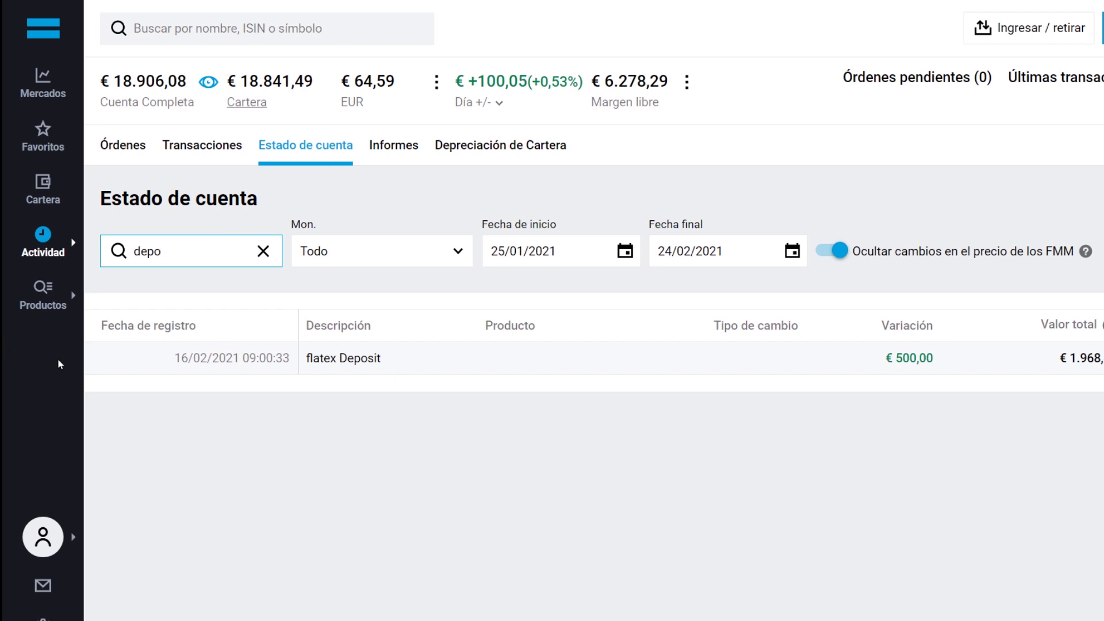
left_click(265, 252)
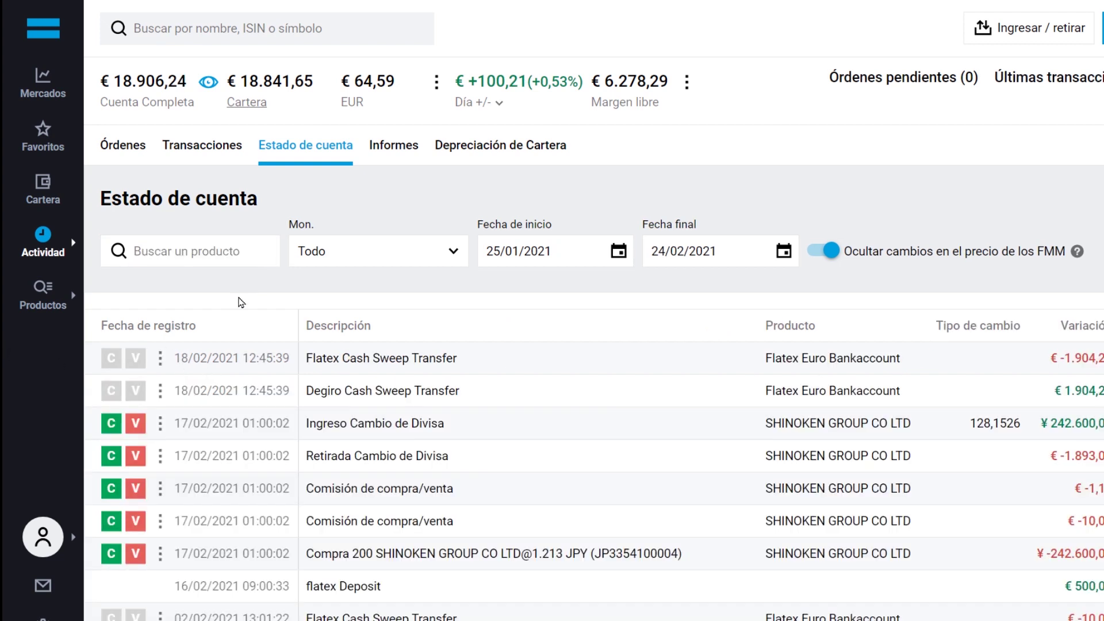
left_click(35, 192)
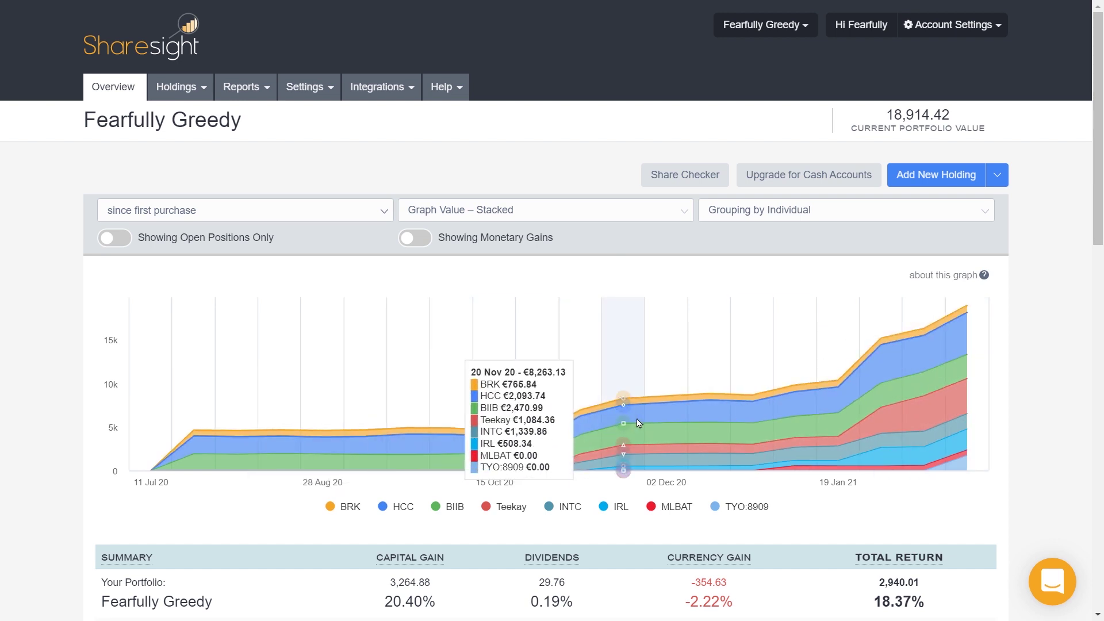
Examine the Sharesight portfolio overview: capital, dividend and currency gains, total return, and the holdings under each custom group
scroll(803, 444, "down", 2)
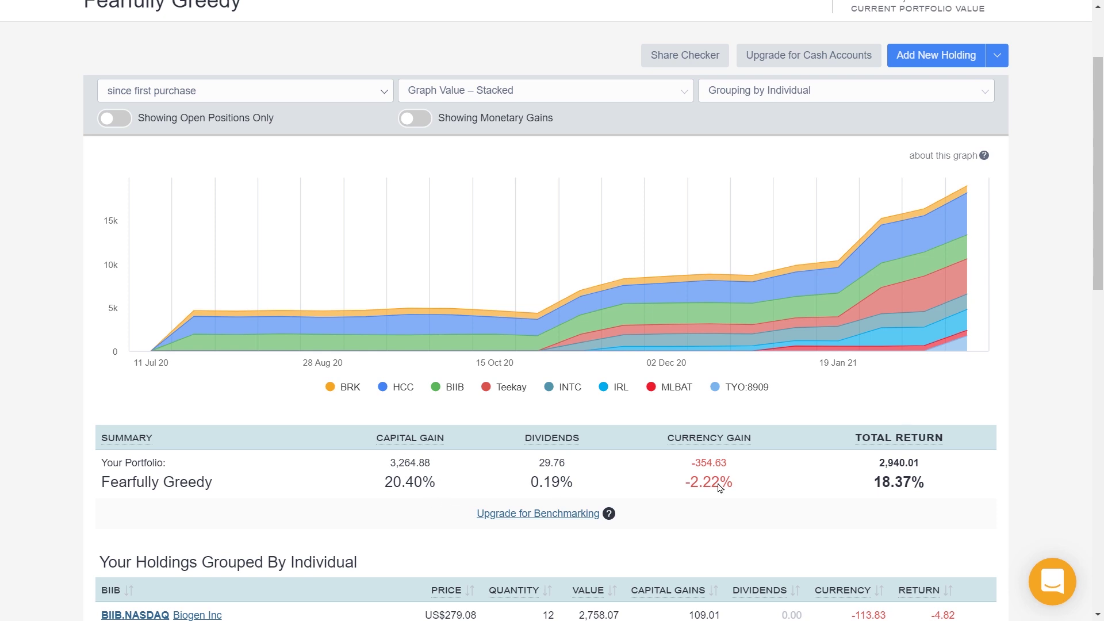
mouse_move(939, 440)
scroll(907, 499, "down", 3)
mouse_move(696, 311)
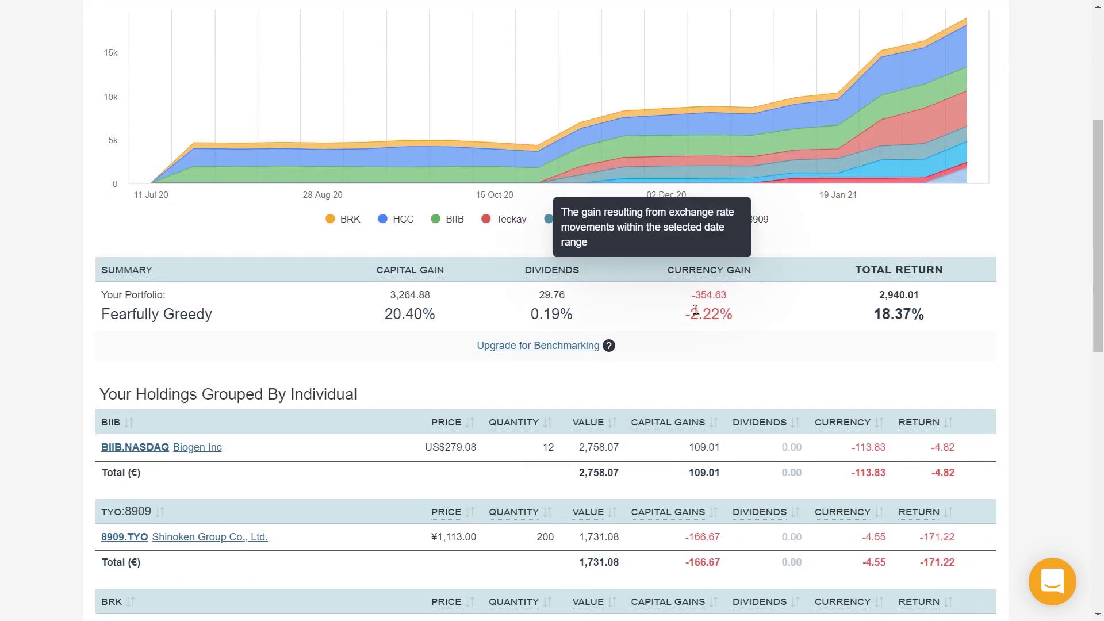
scroll(728, 368, "down", 2)
mouse_move(783, 305)
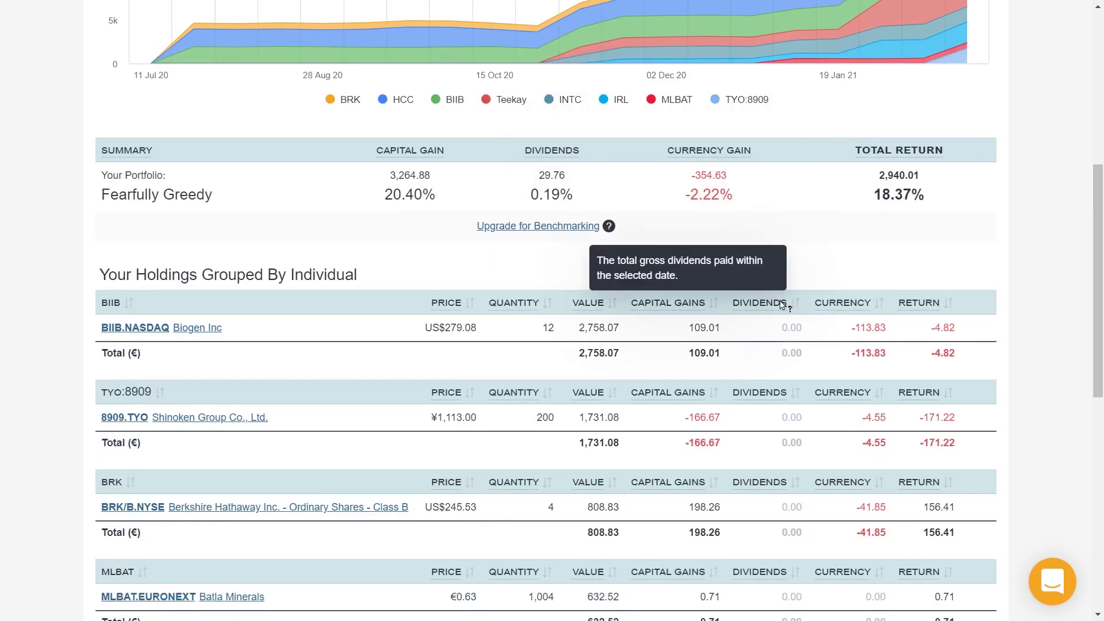
scroll(783, 305, "down", 6)
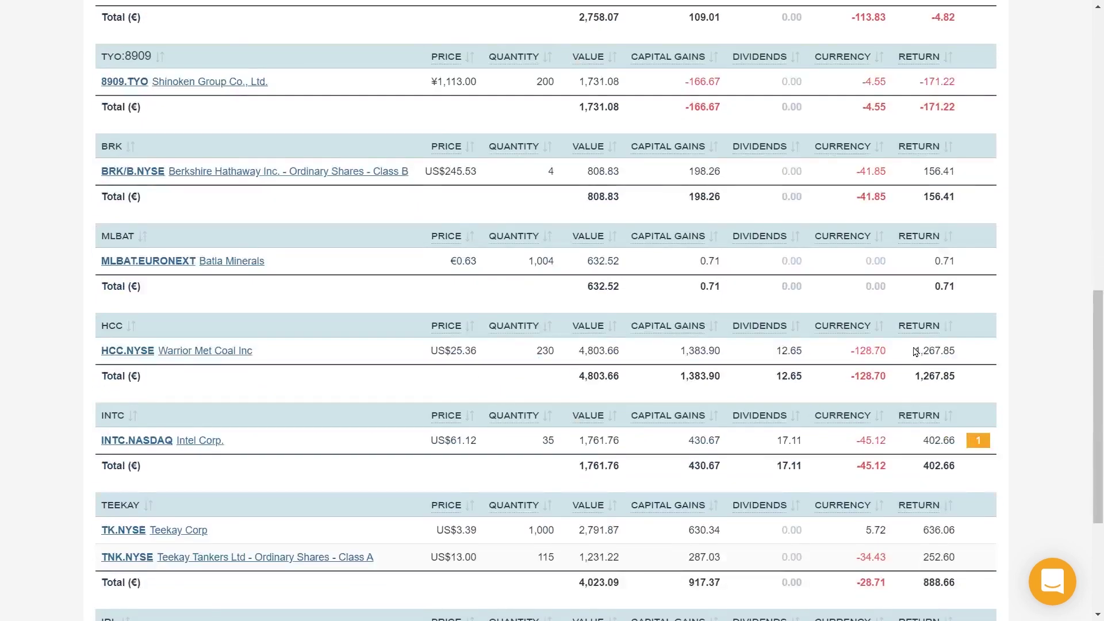
scroll(916, 352, "down", 3)
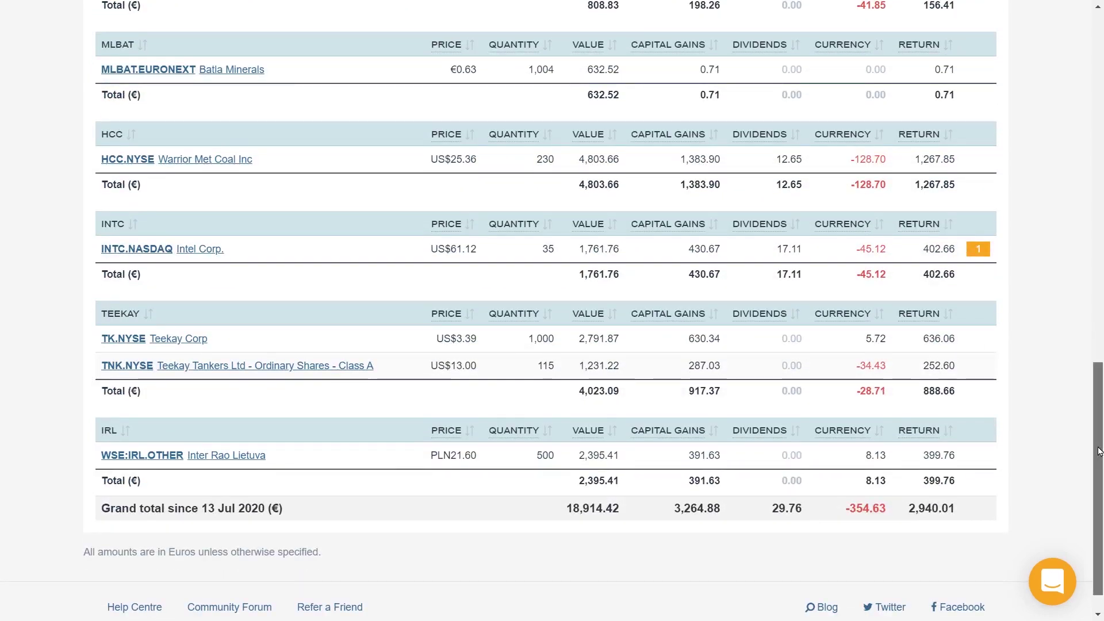
left_click_drag(1099, 451, 1085, 104)
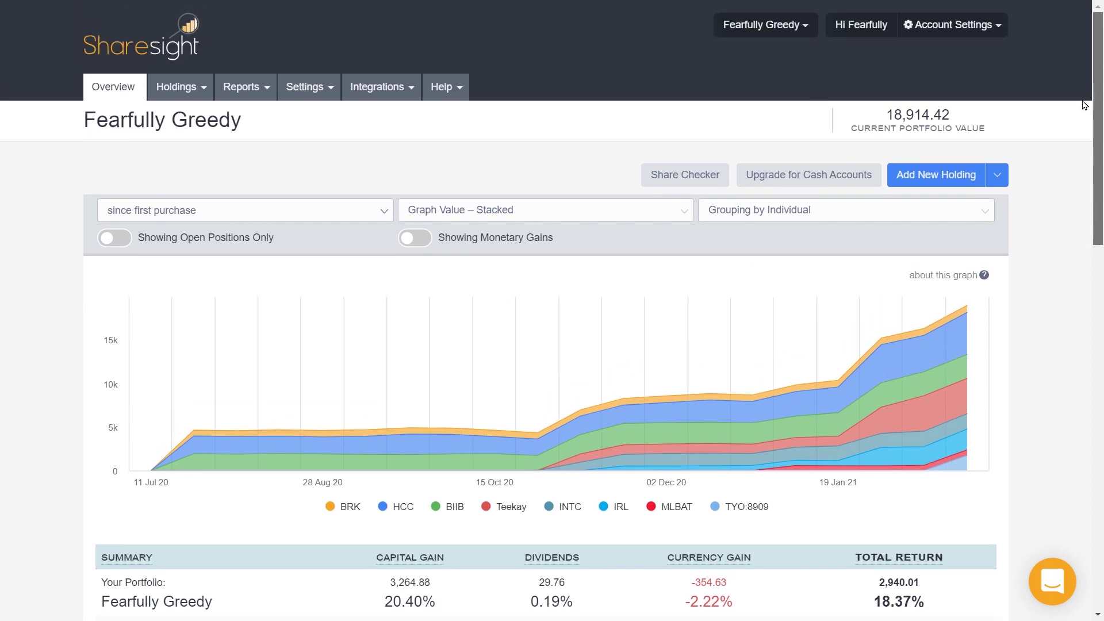
Remove the grouping from the Sharesight portfolio overview and review the ungrouped holdings list with its totals
left_click(934, 212)
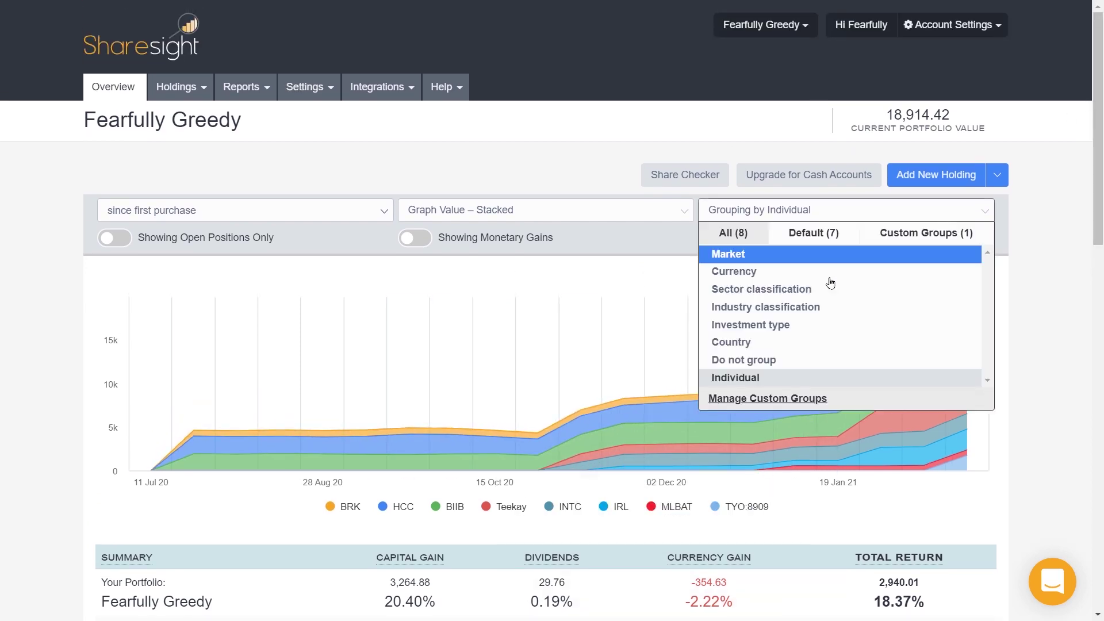
left_click(756, 361)
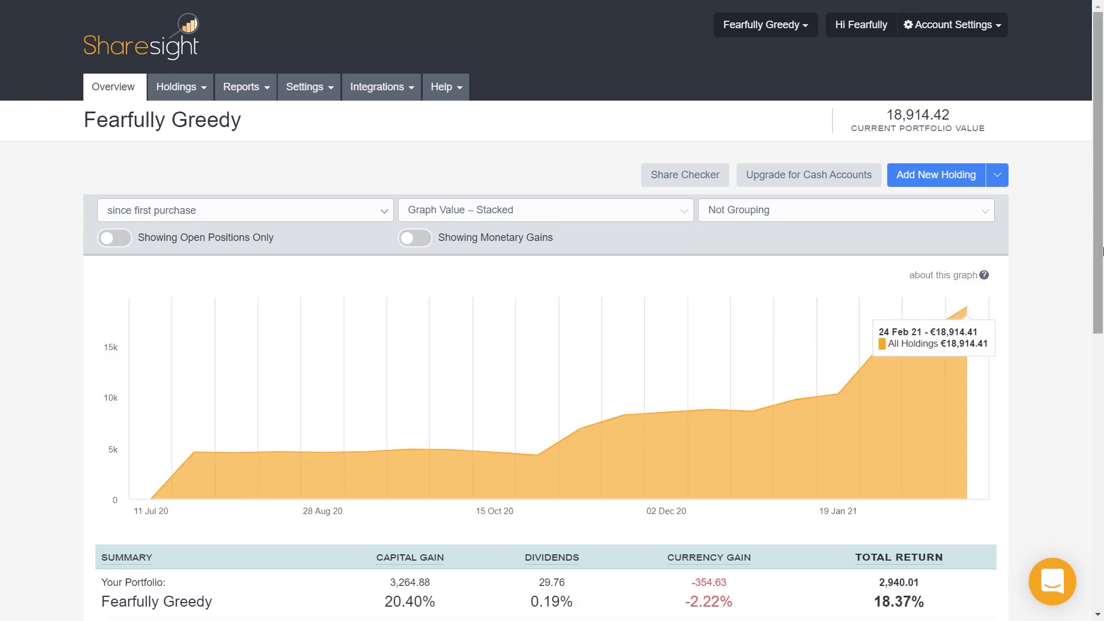
scroll(1101, 384, "down", 5)
scroll(1101, 384, "down", 4)
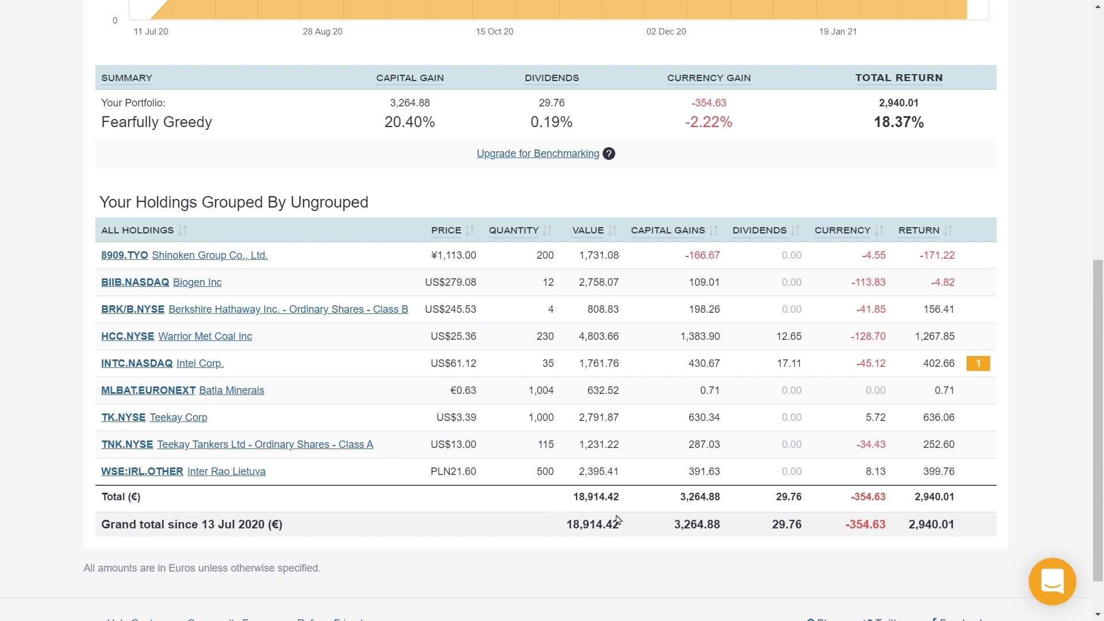
left_click_drag(1098, 426, 1083, 105)
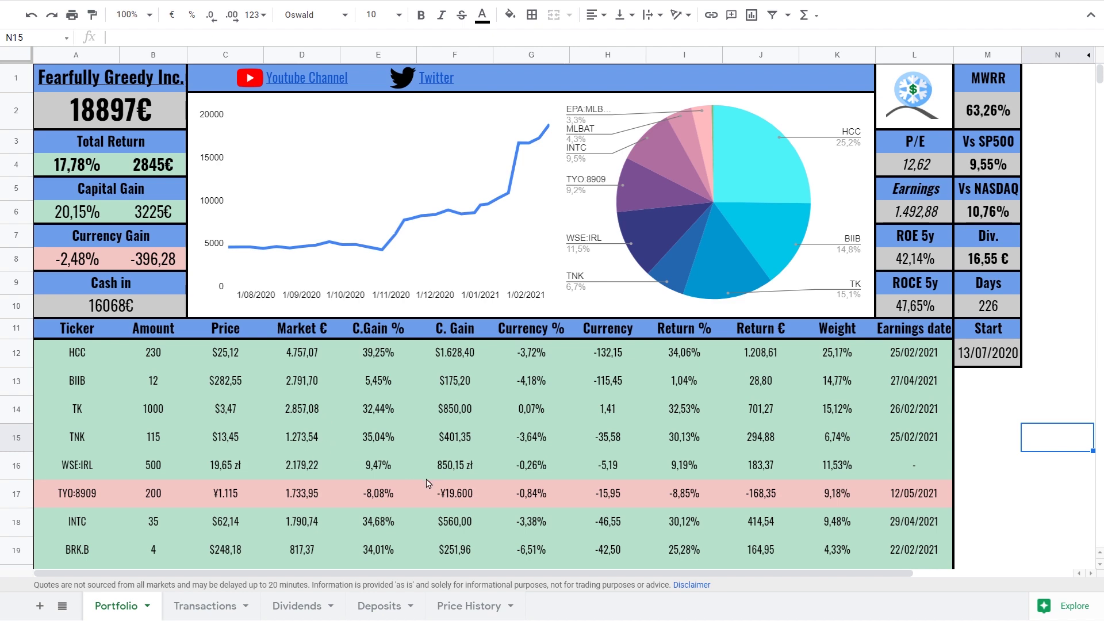
Review the full holdings table on the Portfolio sheet of the tracking spreadsheet
scroll(527, 407, "down", 2)
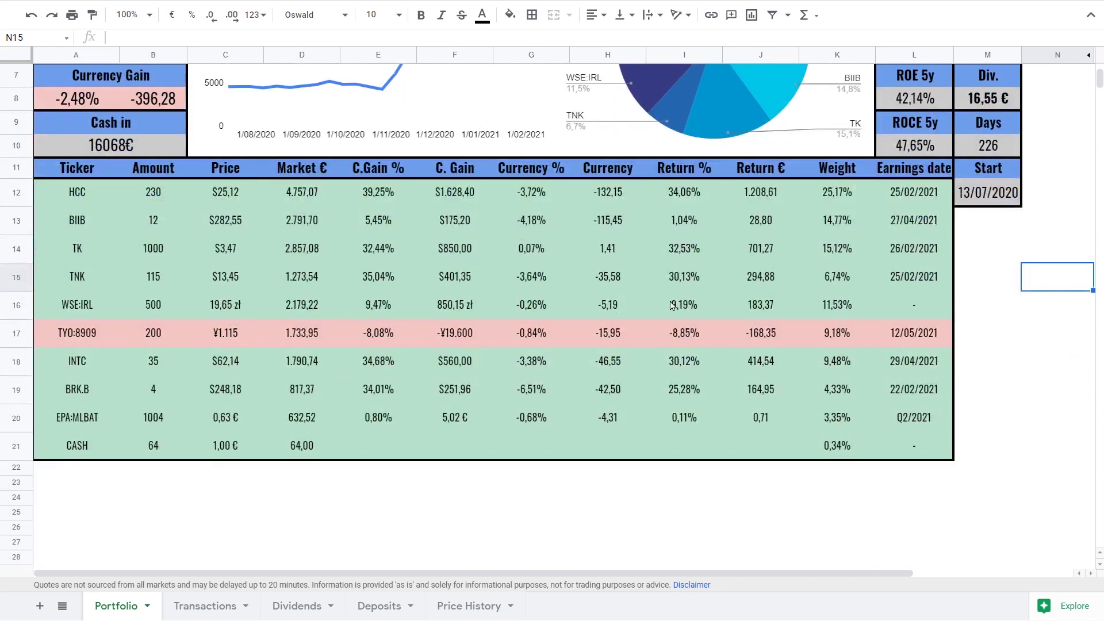
scroll(672, 305, "up", 2)
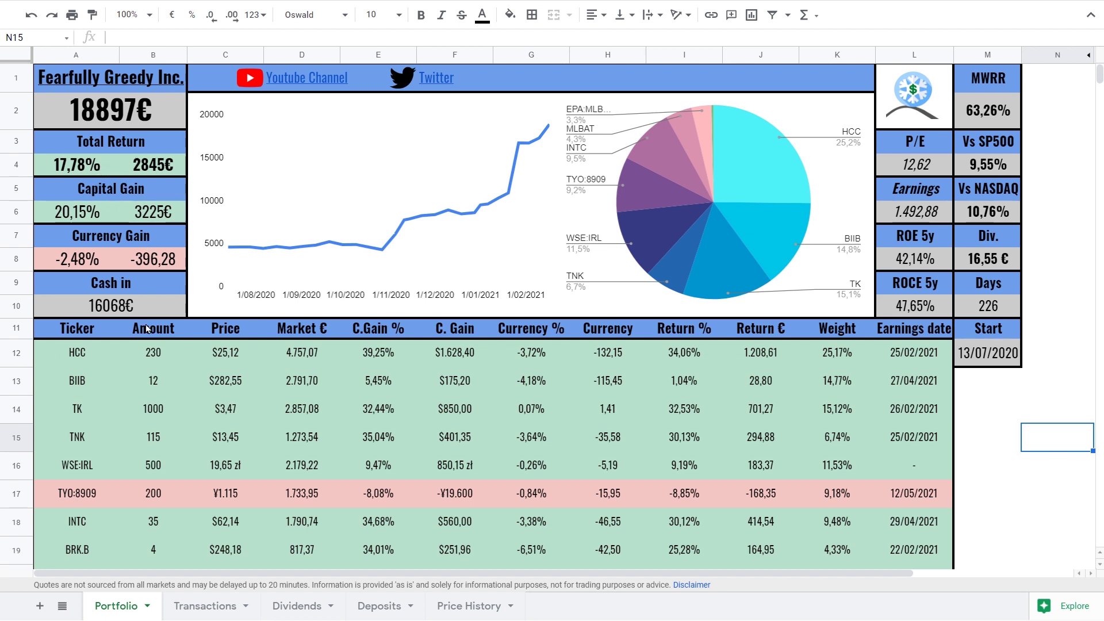
Examine the TYO:8909 holding's row in the Portfolio table, including the formula behind its Return % figure
scroll(1020, 380, "down", 3)
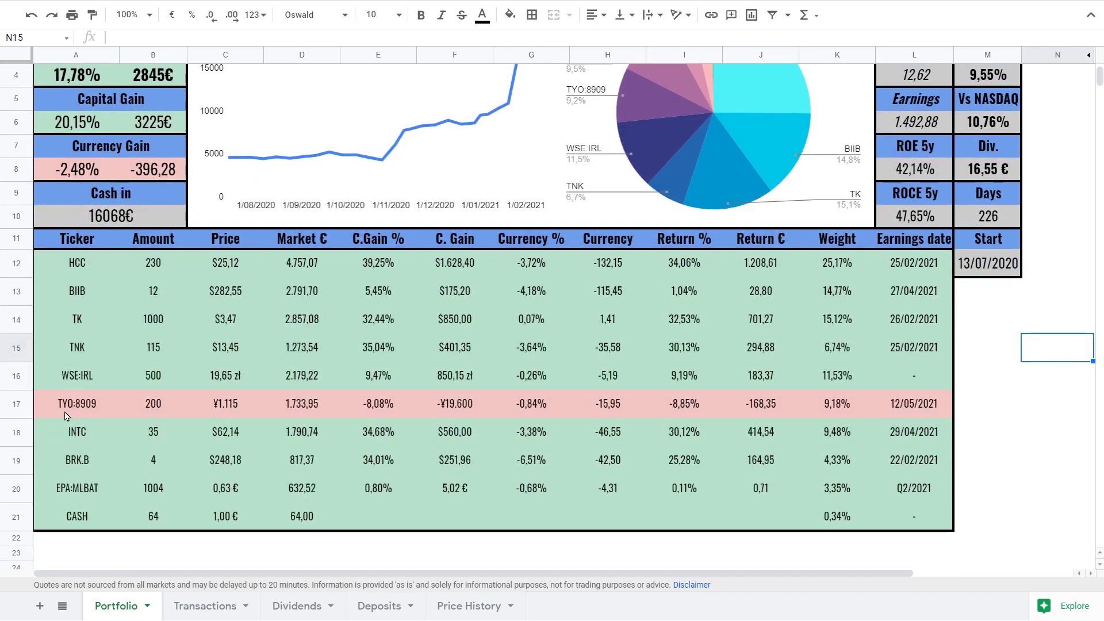
left_click_drag(65, 409, 867, 409)
left_click(679, 409)
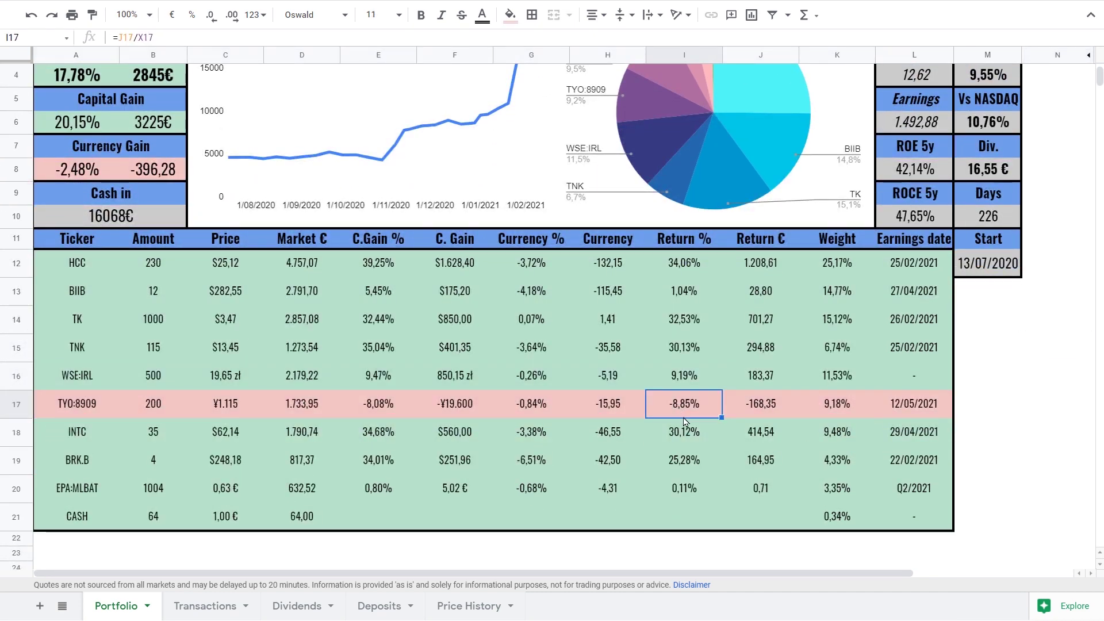
scroll(811, 427, "up", 3)
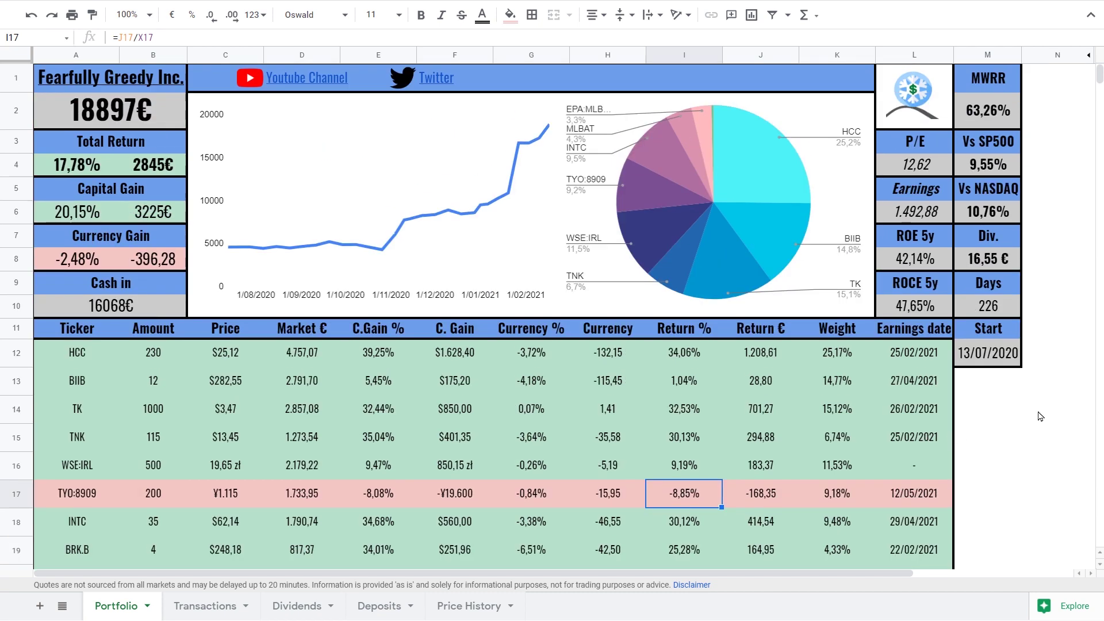
left_click(1041, 416)
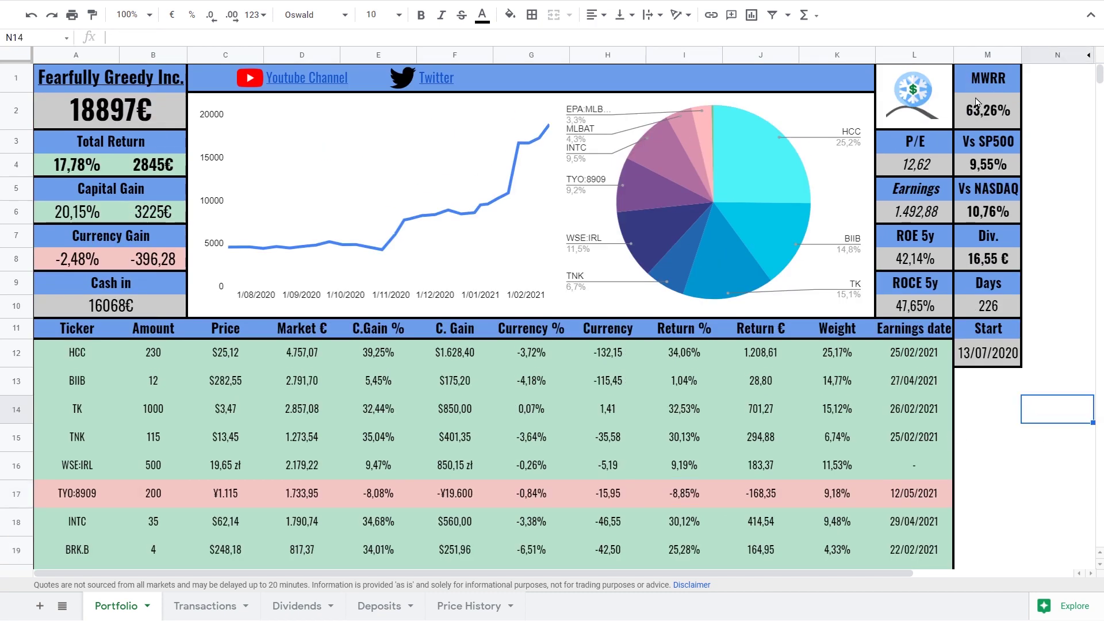
Inspect the formula behind the MWRR figure and the one behind the Total Return percentage on the Portfolio sheet
left_click(987, 115)
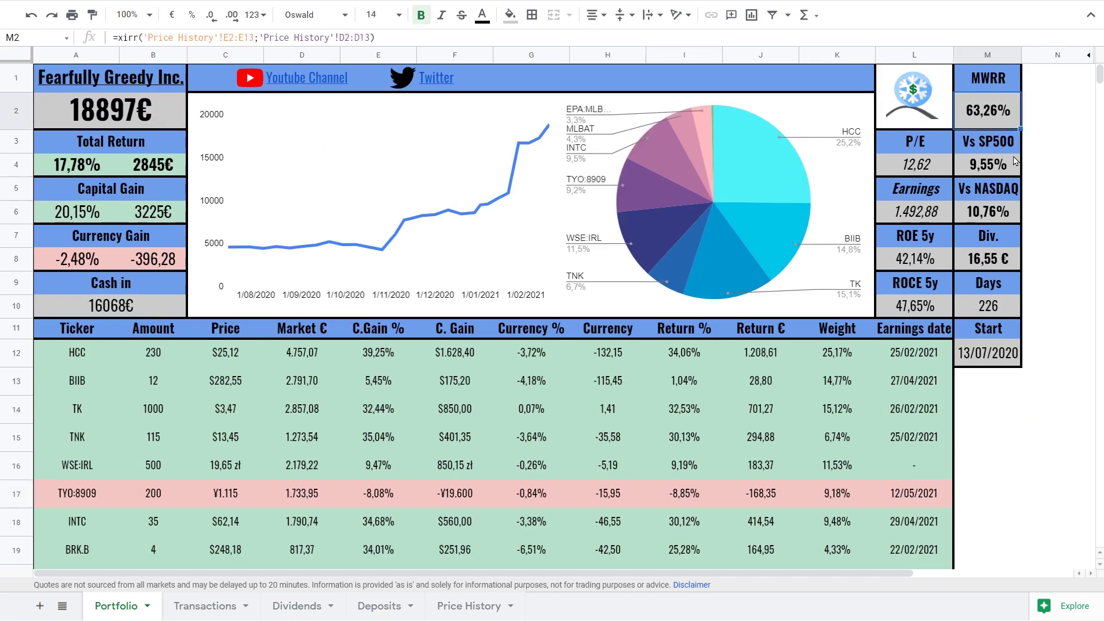
left_click(1006, 464)
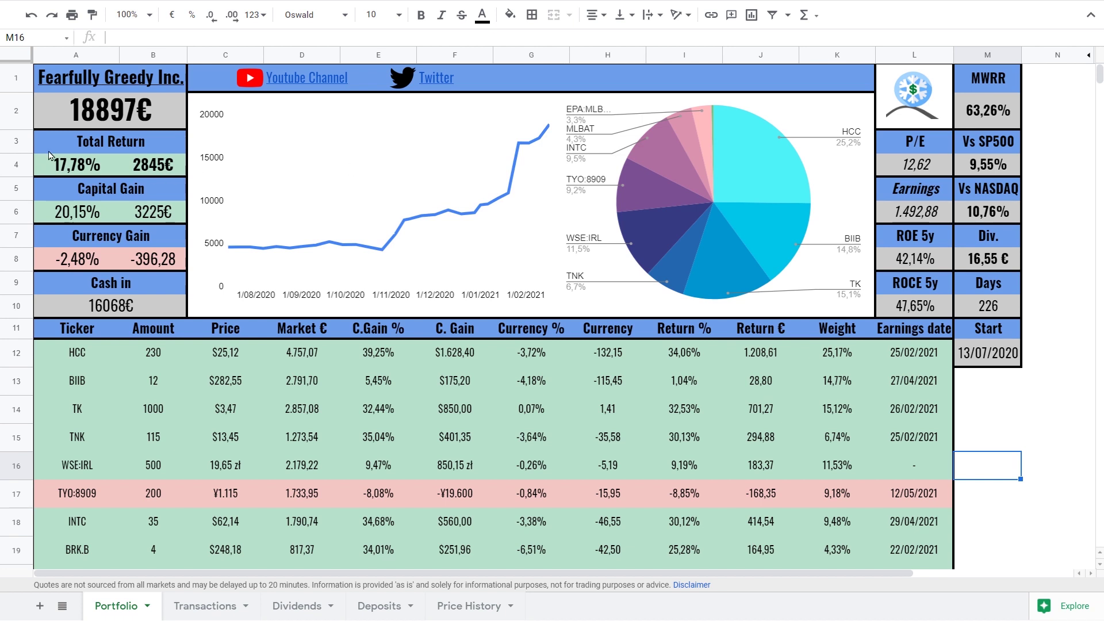
left_click_drag(70, 165, 115, 172)
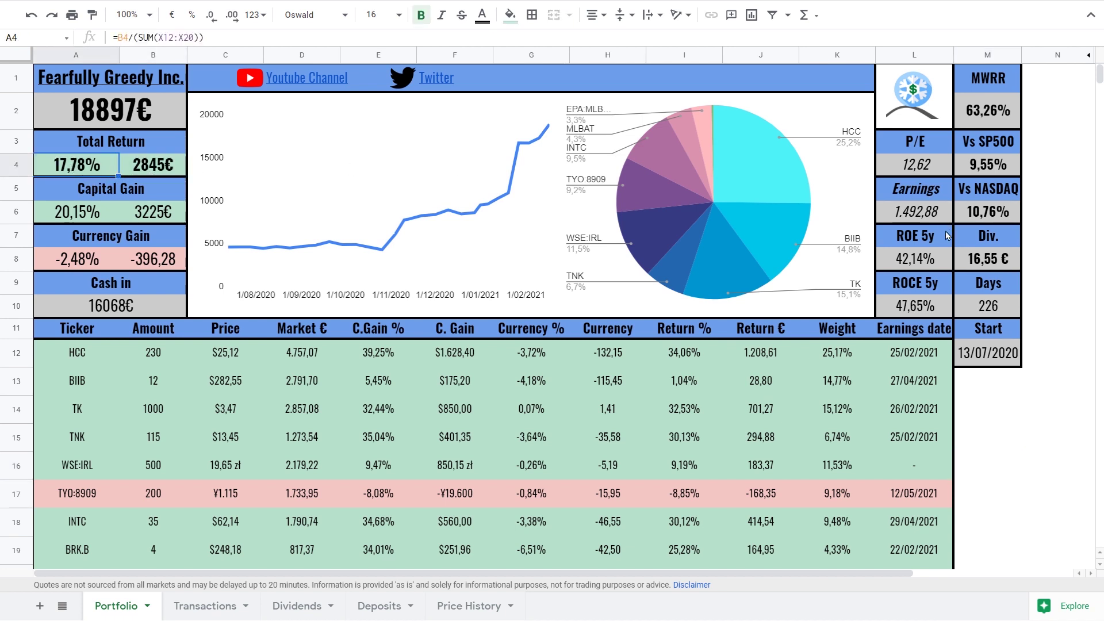
left_click(1067, 160)
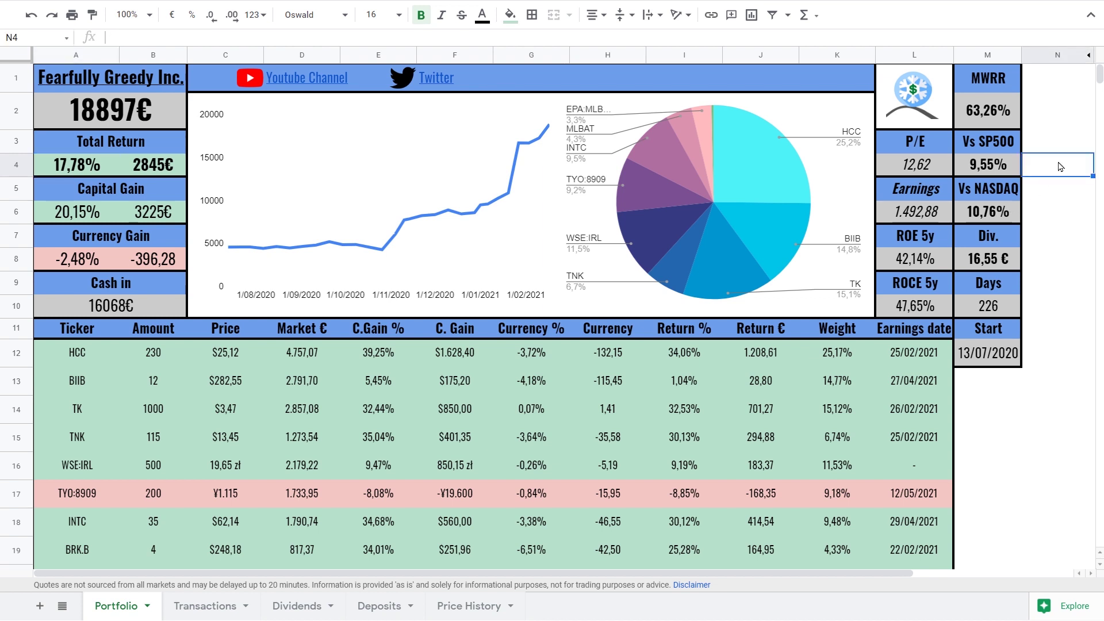
Trace the Vs SP500 and Vs NASDAQ figures to the Price History sheet and examine the dated cash flows there
left_click(982, 163)
left_click(982, 214)
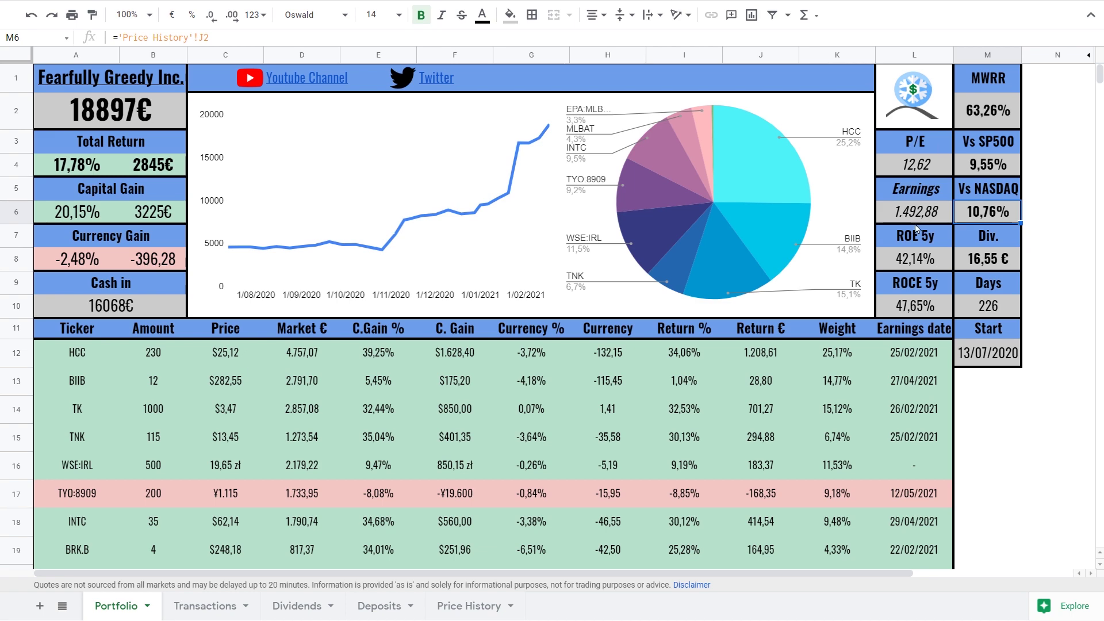
left_click(466, 606)
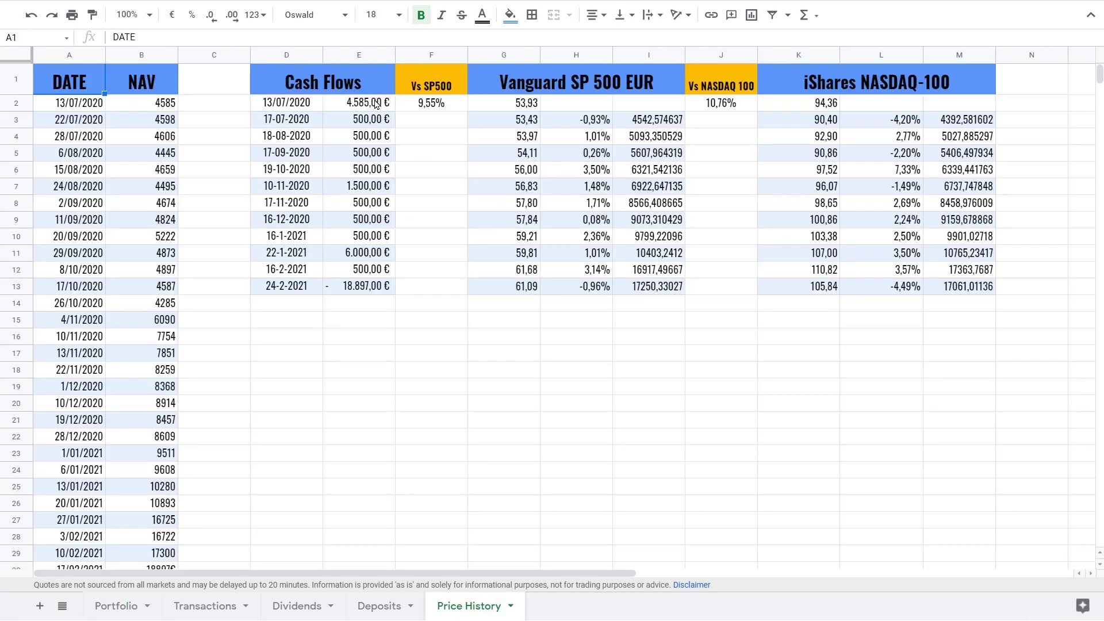
left_click_drag(374, 103, 293, 288)
left_click(577, 334)
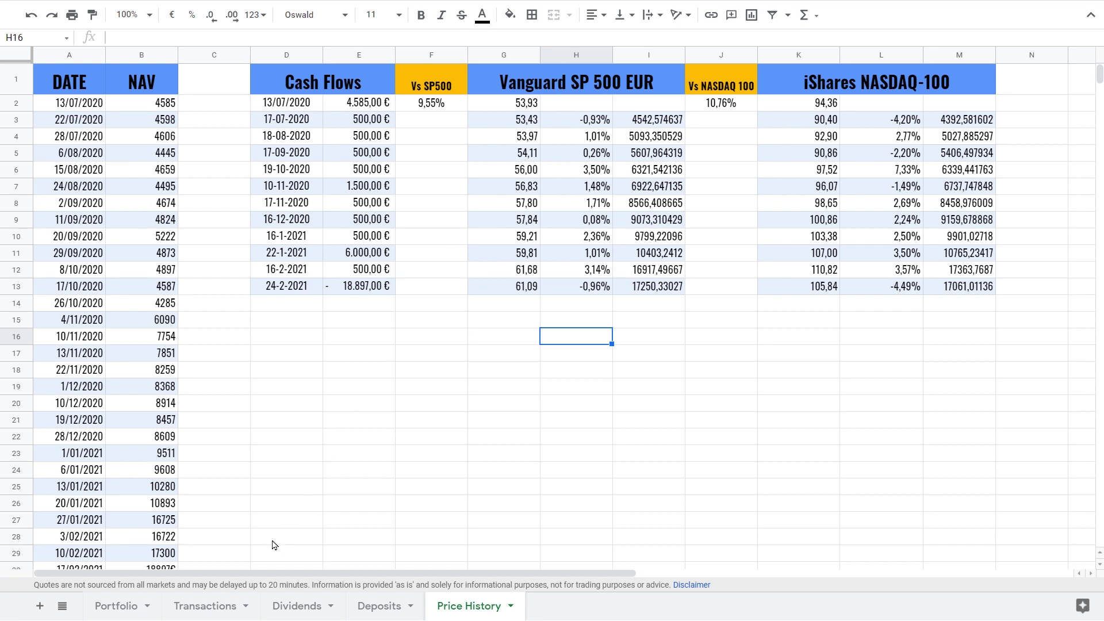
Return to the Portfolio sheet and check the Vs SP500 and Vs NASDAQ comparison cells
left_click(118, 605)
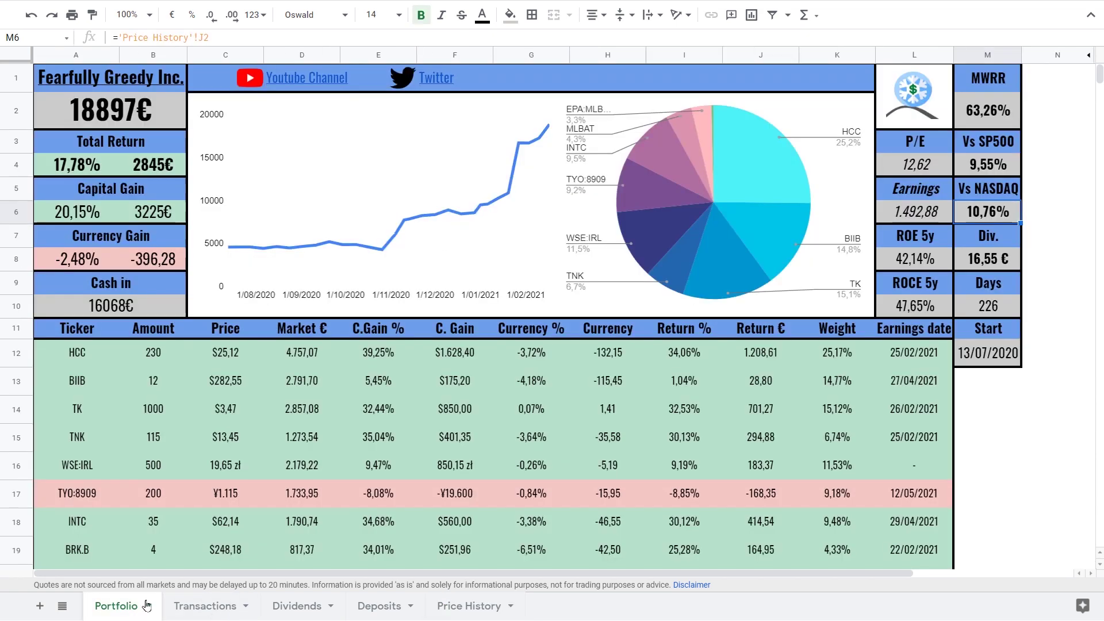
left_click(999, 165)
left_click(998, 218)
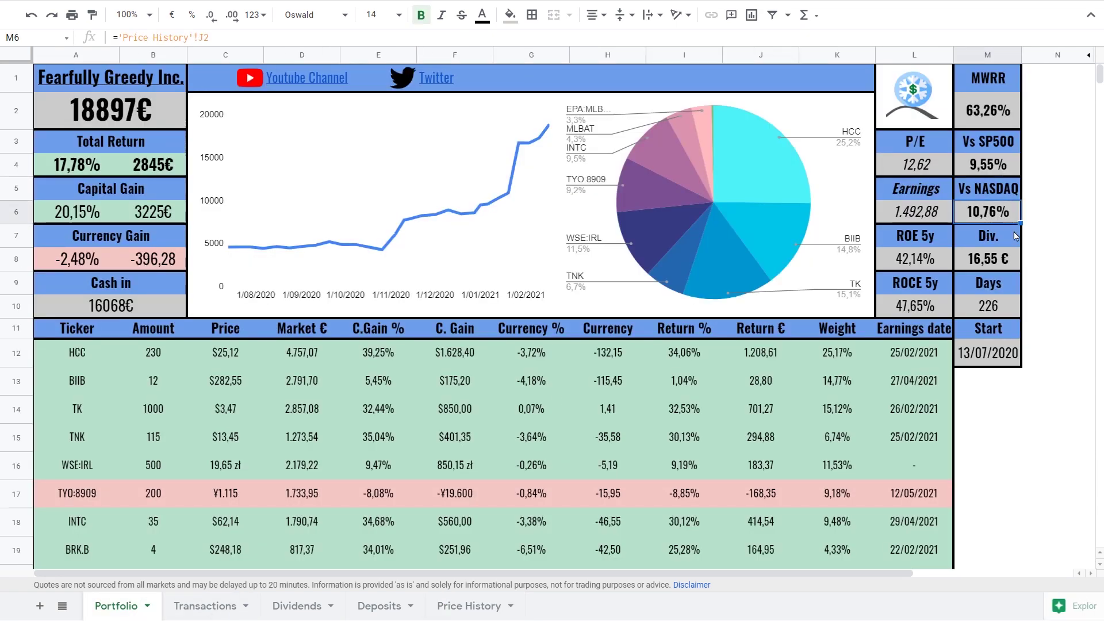
left_click(986, 166)
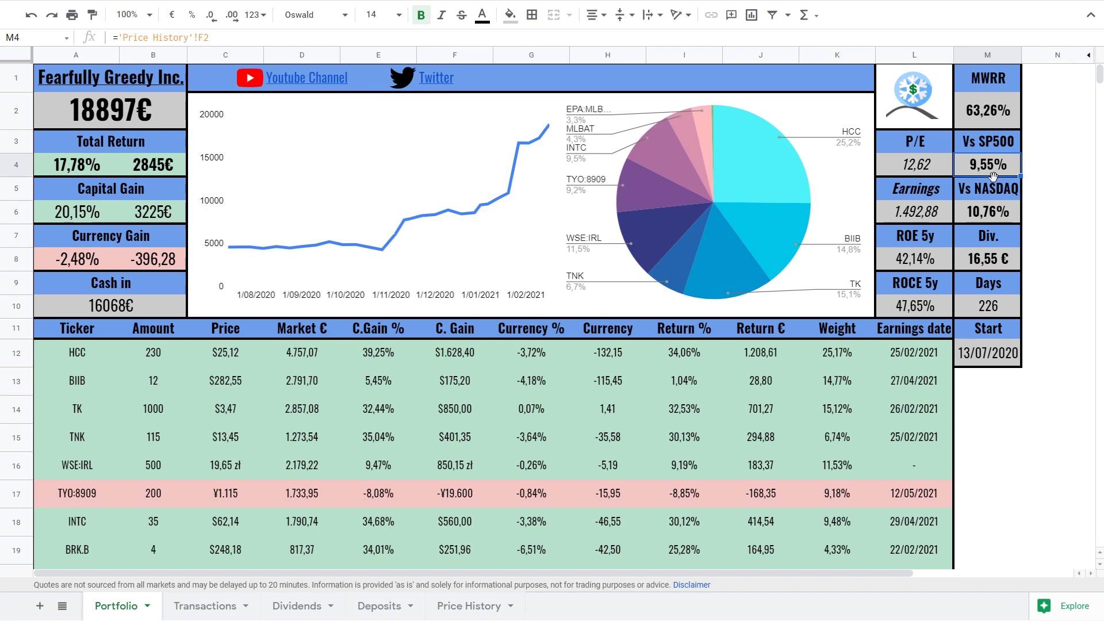
left_click(1053, 258)
Review the earnings dates of the holdings in the Portfolio table
scroll(998, 284, "down", 3)
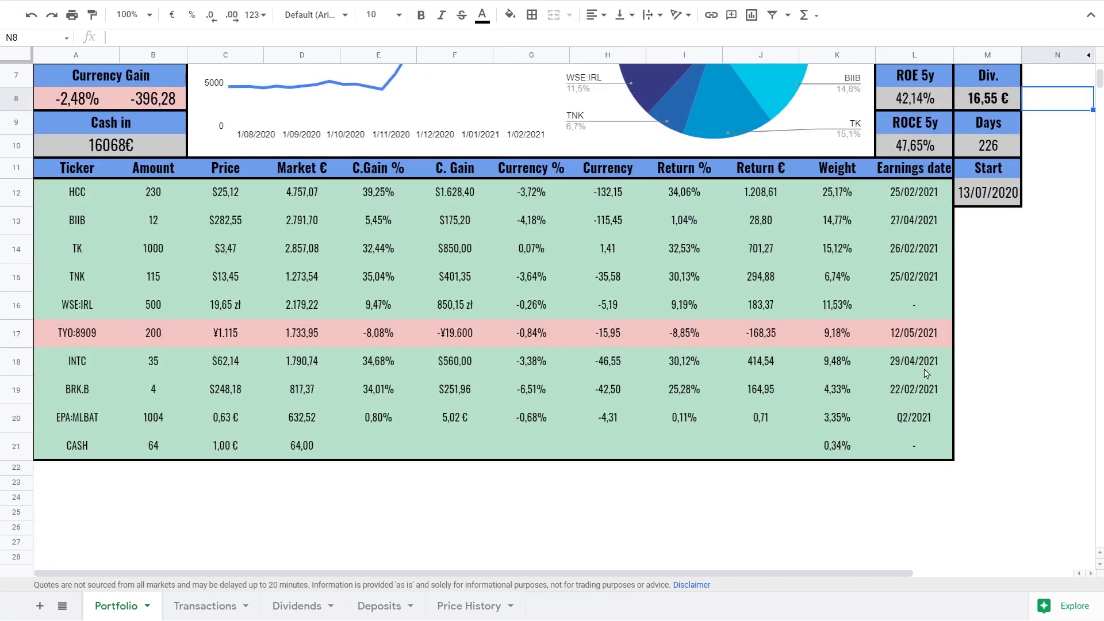
scroll(978, 355, "up", 3)
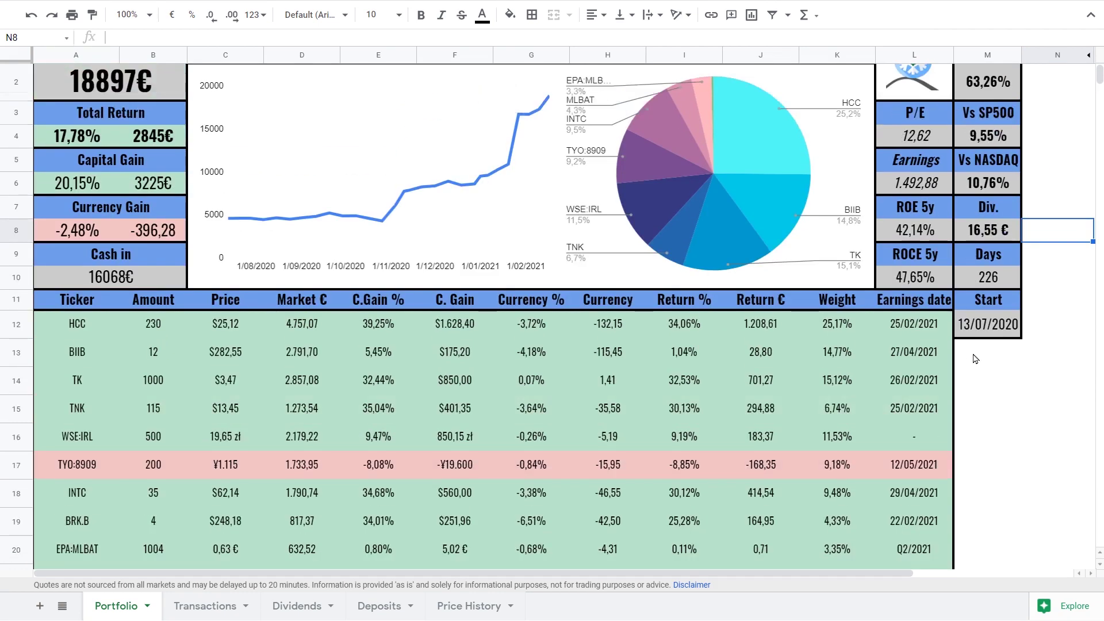
left_click(992, 443)
left_click(1028, 444)
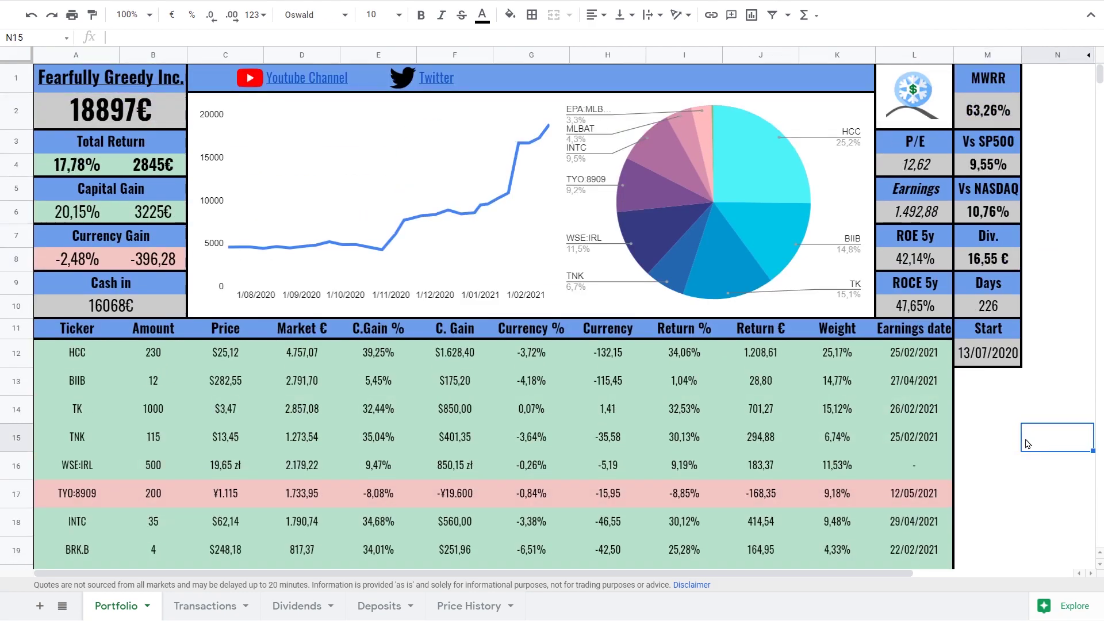